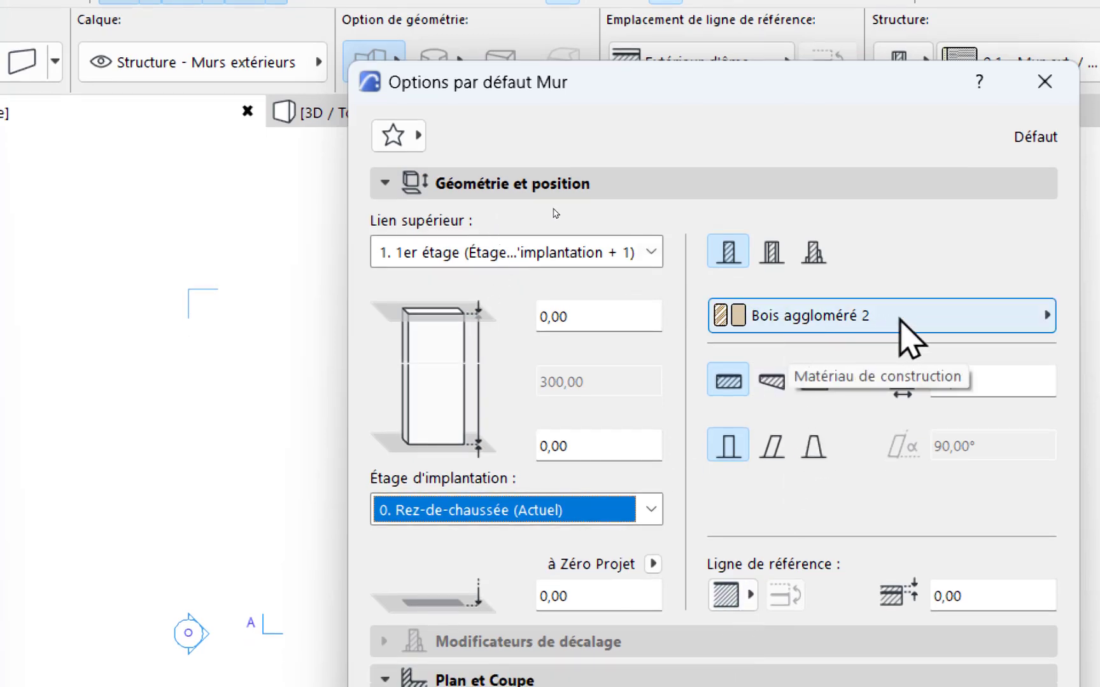
Step: Set the default wall's building material to Béton and accept the wall settings
left_click(934, 318)
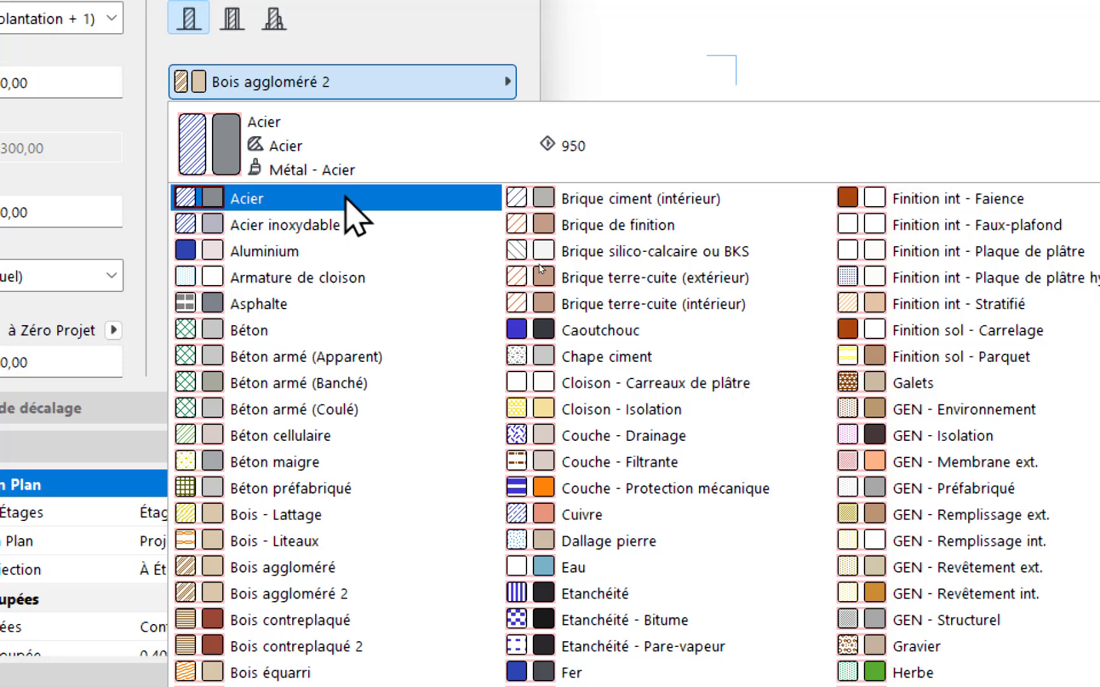
left_click(264, 336)
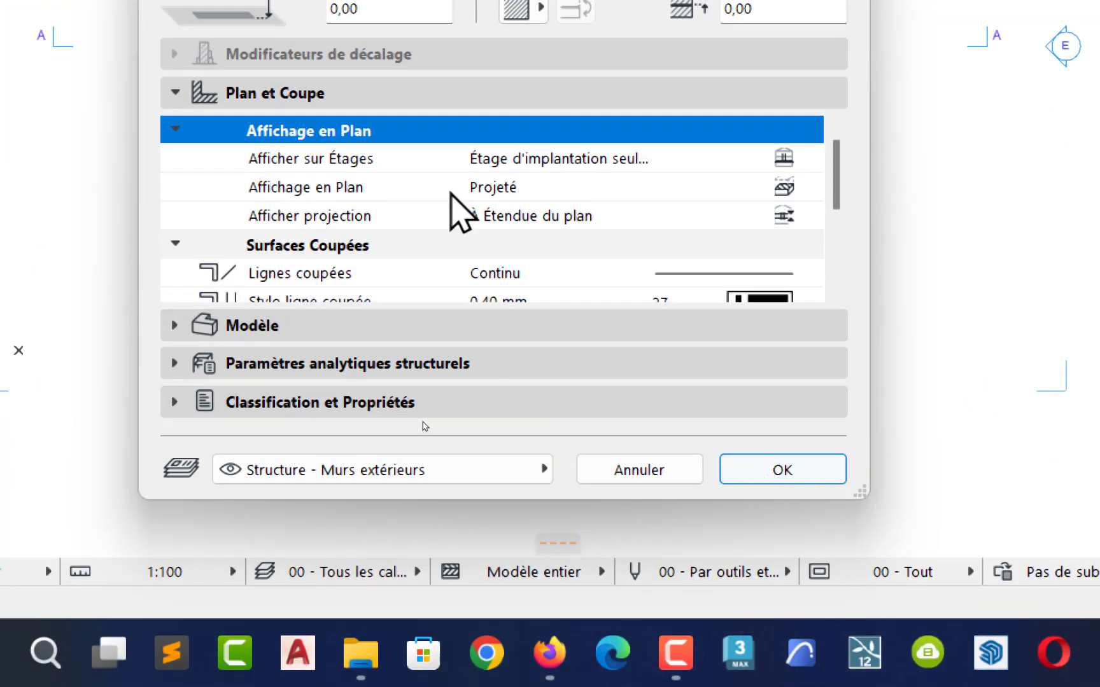
left_click(782, 469)
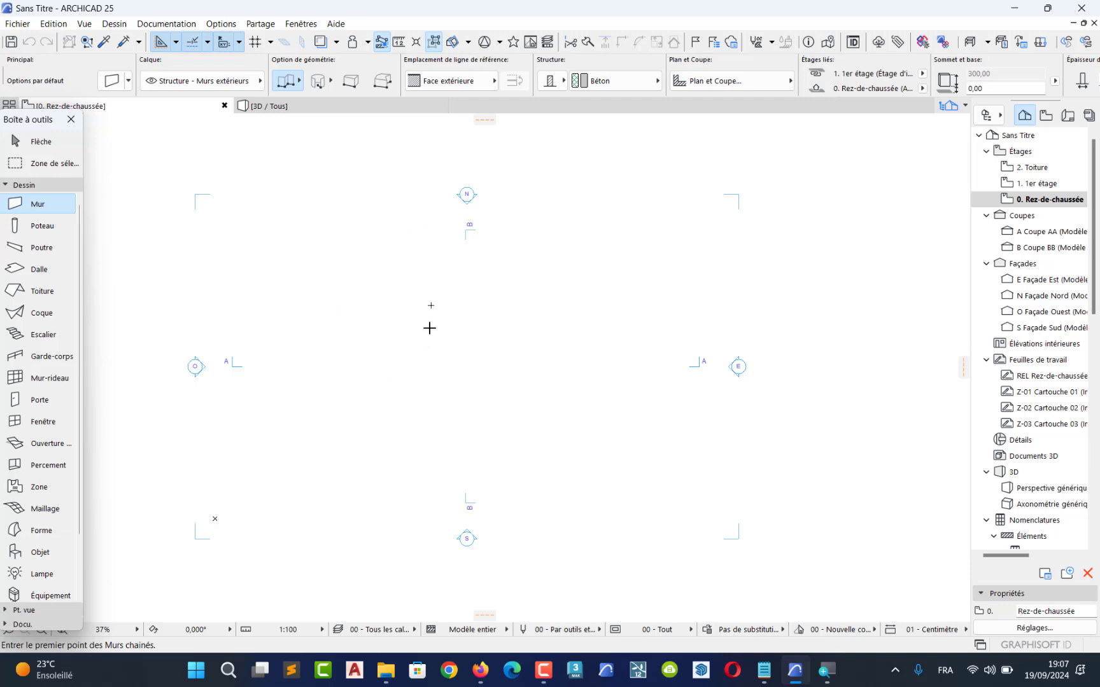
Step: Draw a horizontal wall in the upper-left area of the ground-floor plan with the chained geometry method
left_click(326, 281)
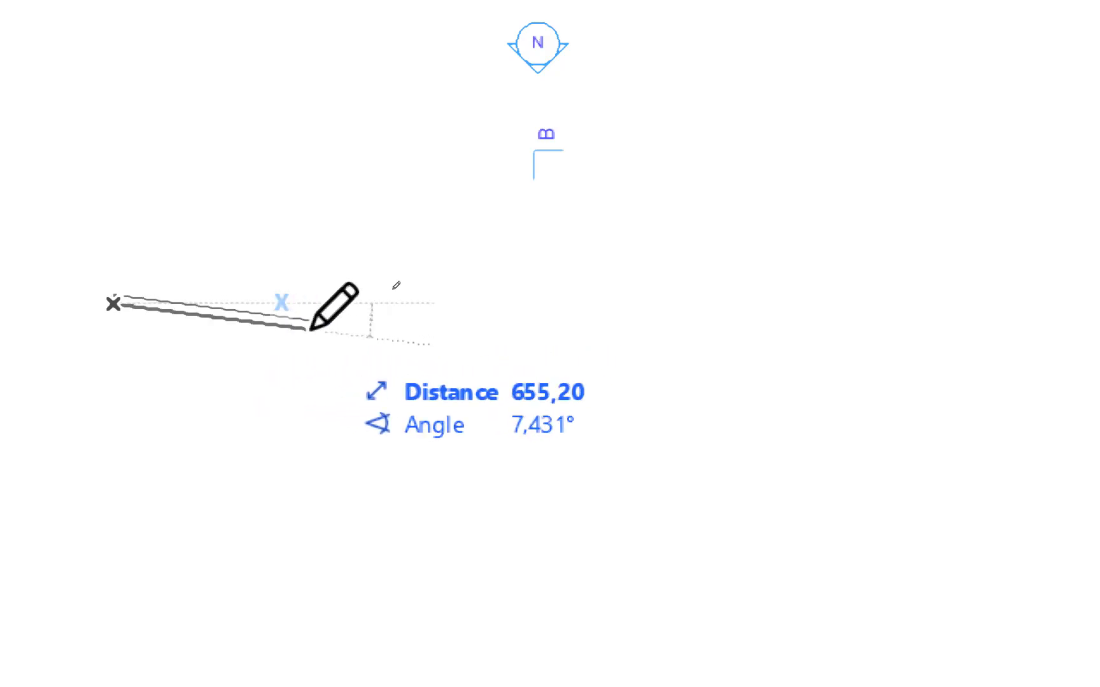
left_click(486, 303)
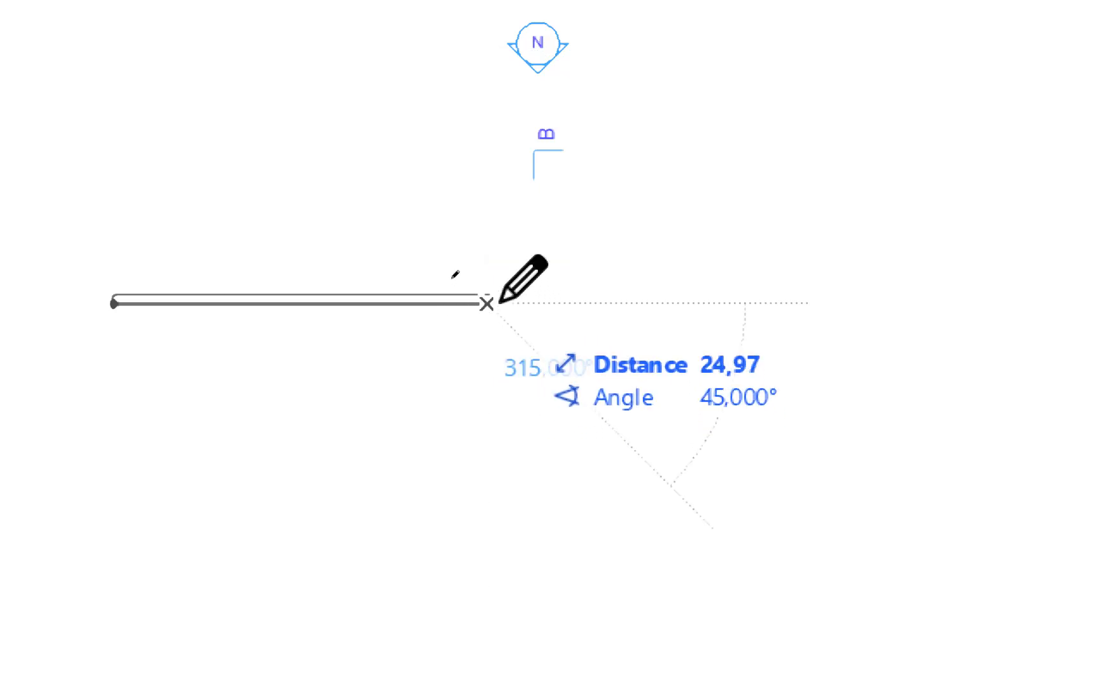
left_click(487, 303)
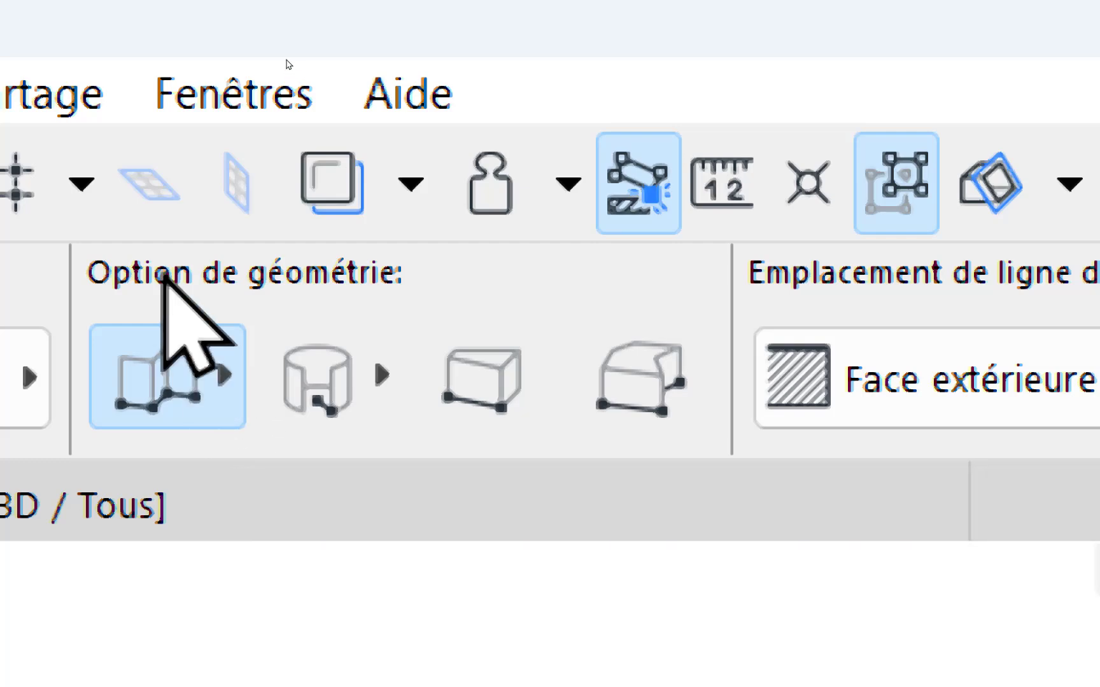
Step: Change the wall geometry method to single straight wall and draw a horizontal wall below the first one
left_click(205, 389)
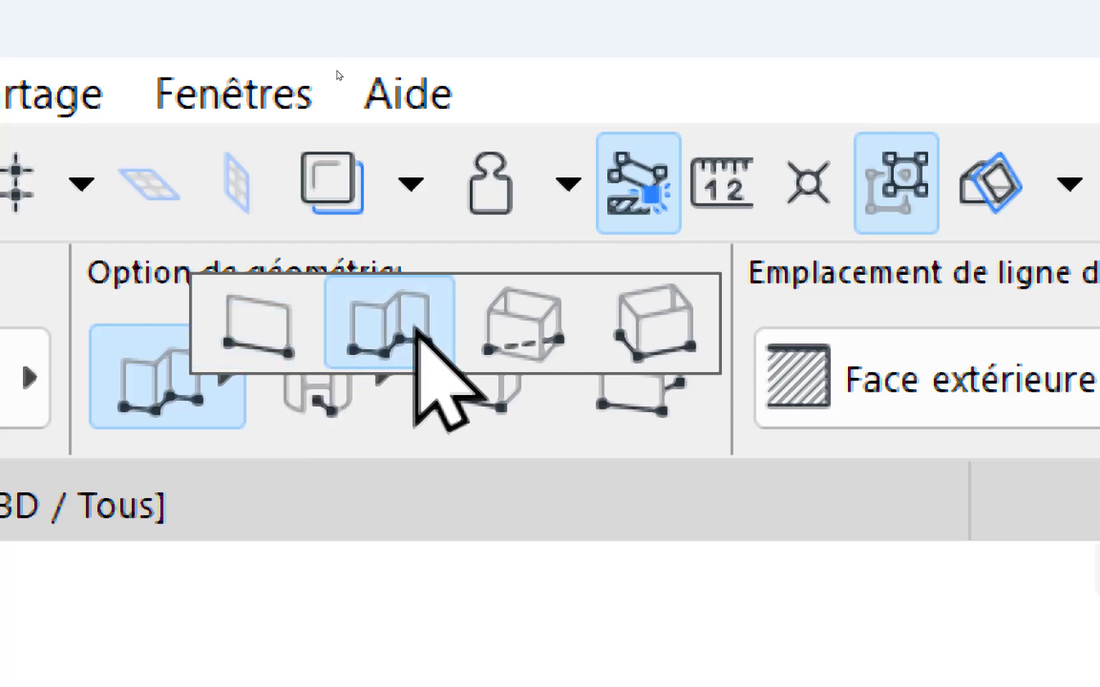
left_click(278, 325)
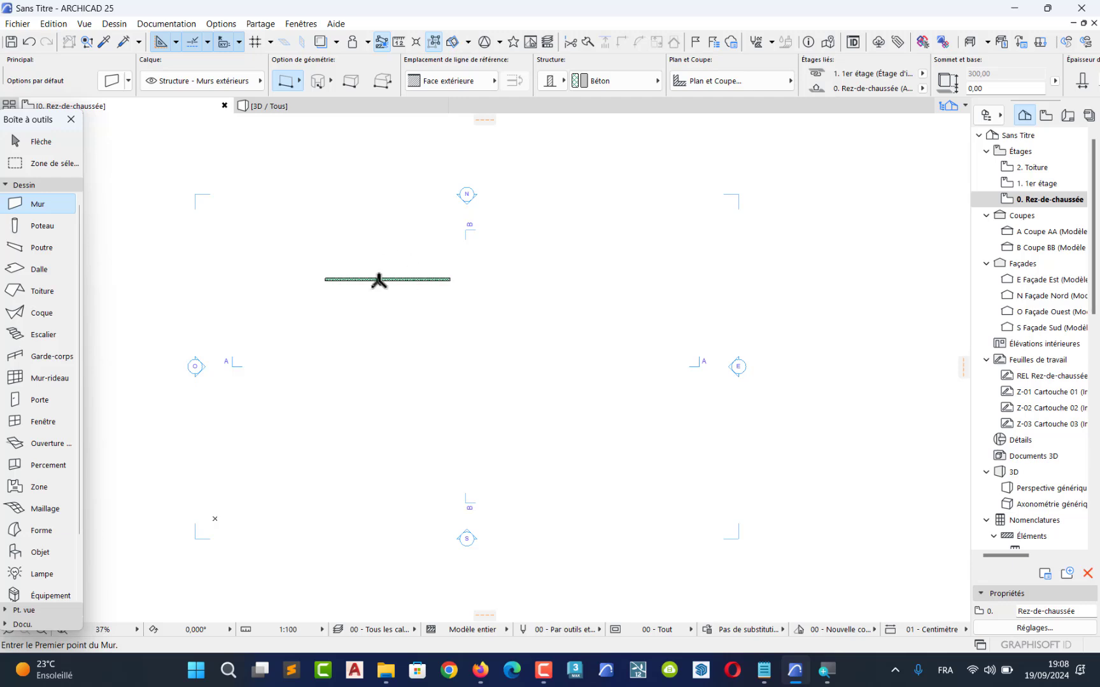
left_click(305, 316)
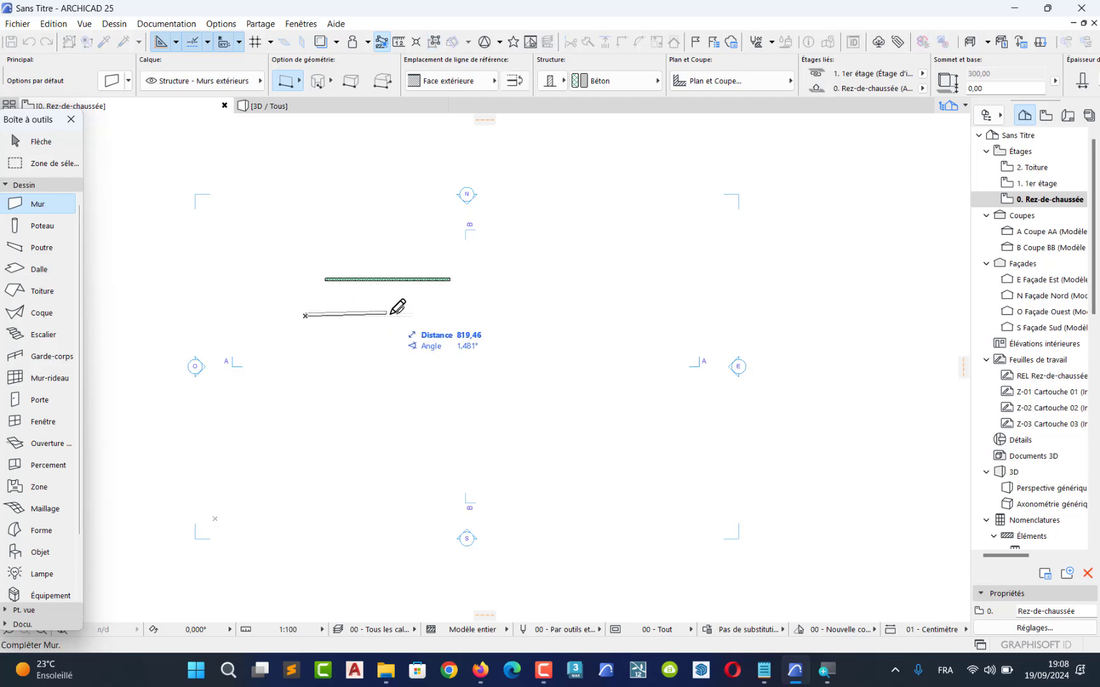
left_click(445, 316)
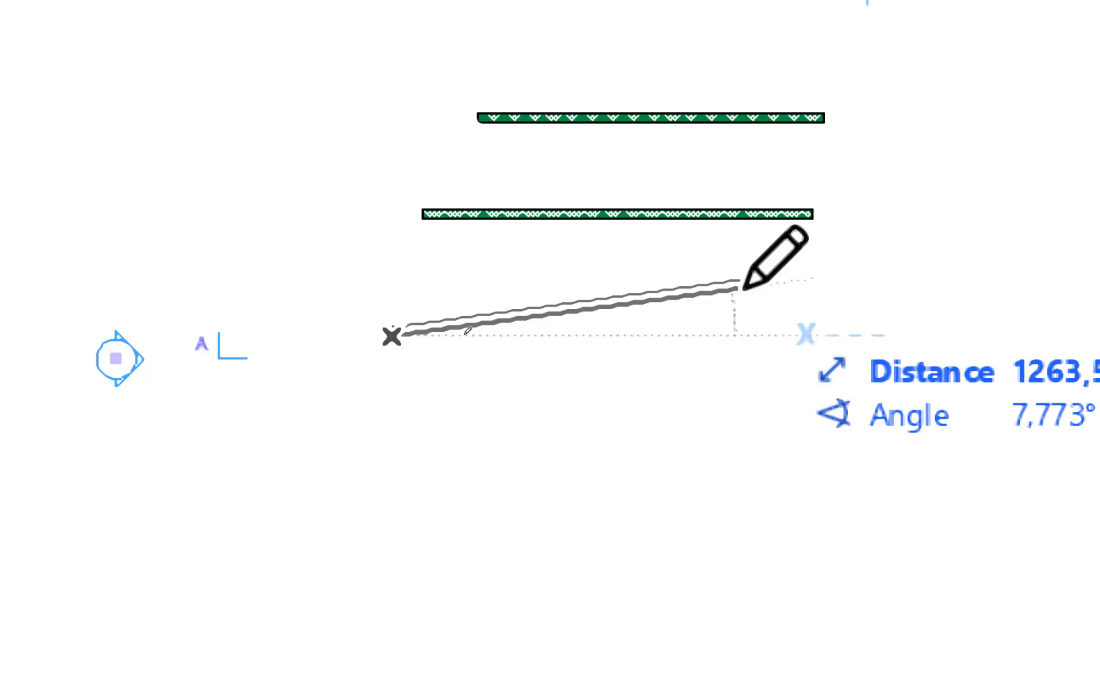
Step: Draw a third single wall below the others, 500 cm long at an angle of 0°, and leave the Wall tool
key("Tab")
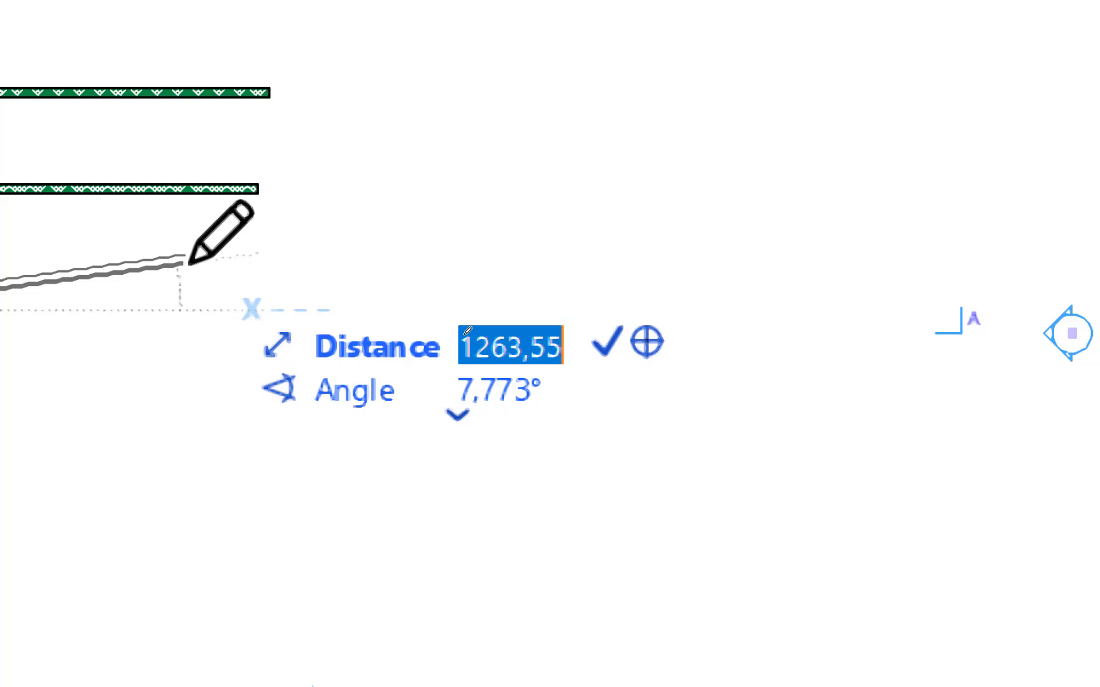
type("500")
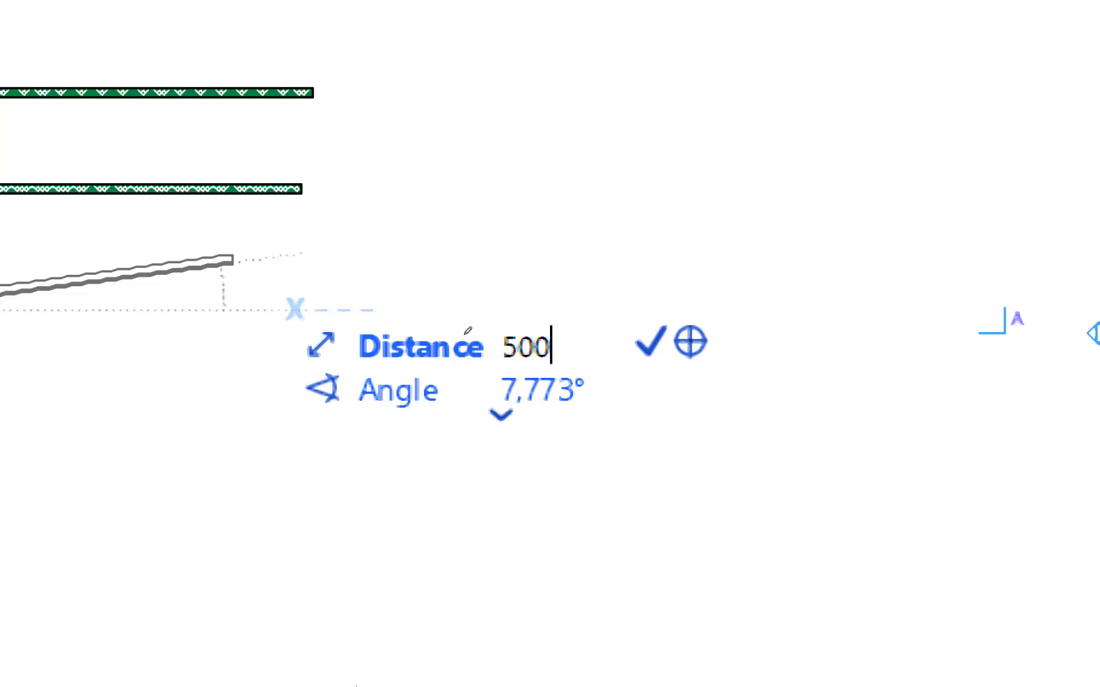
key("Tab")
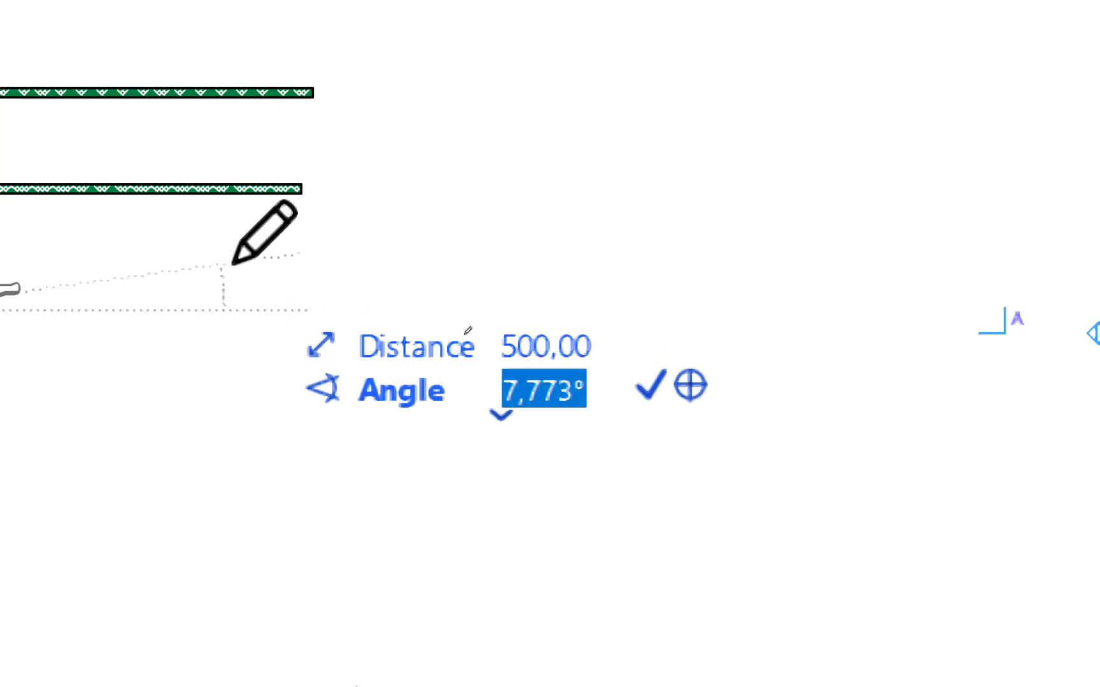
type("0")
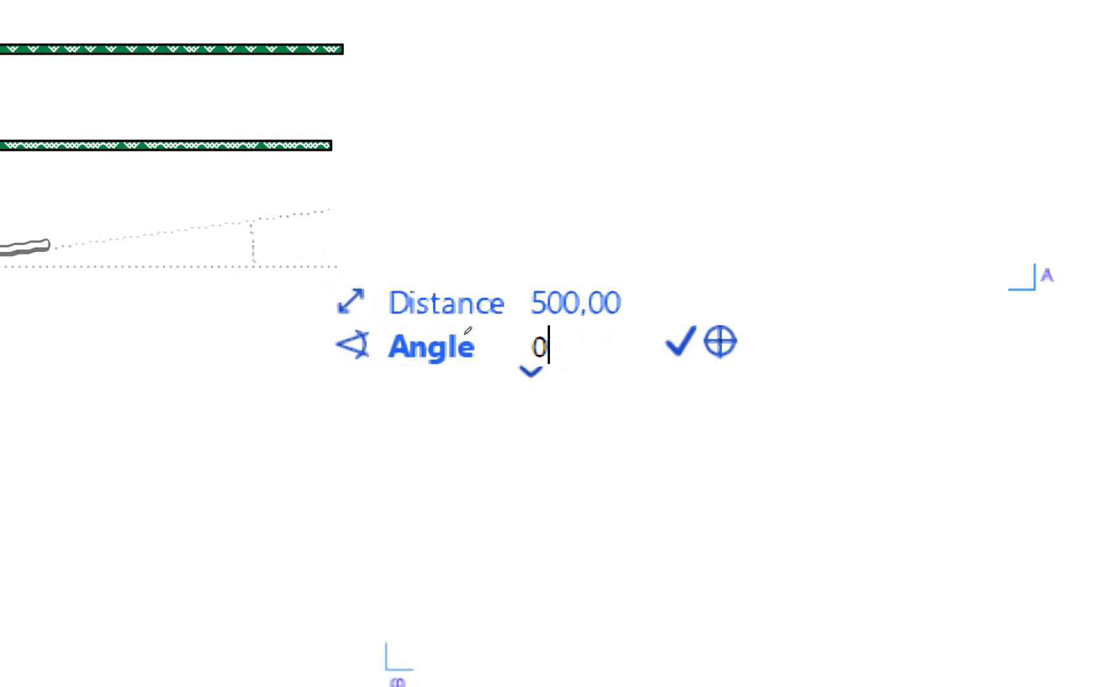
key("Return")
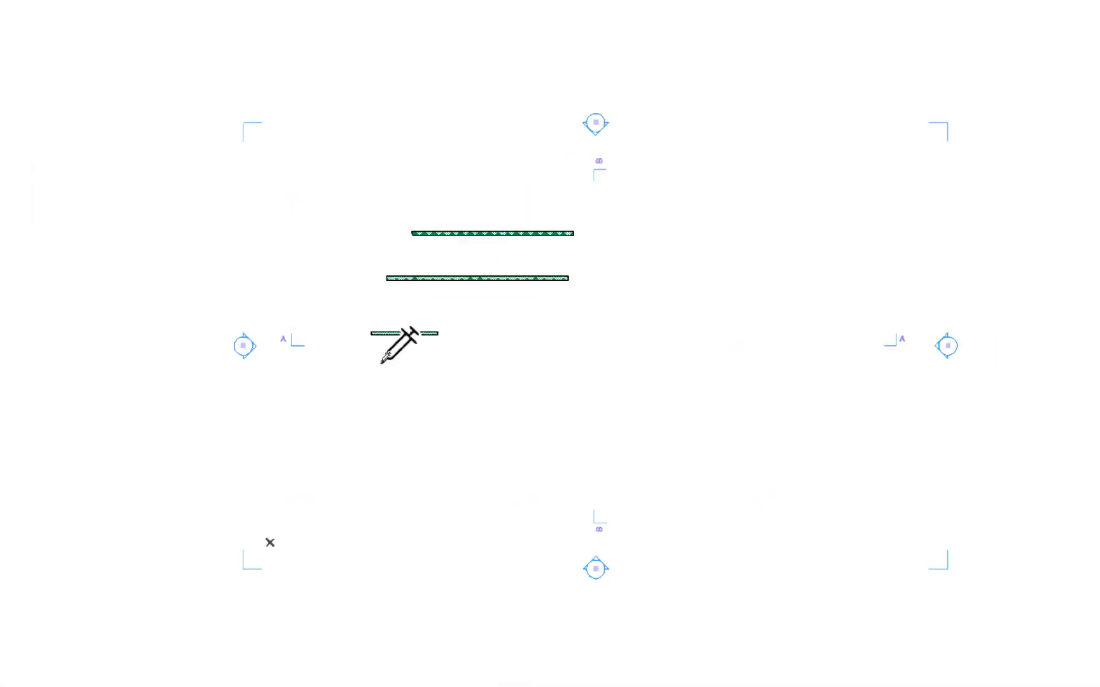
left_click(395, 338)
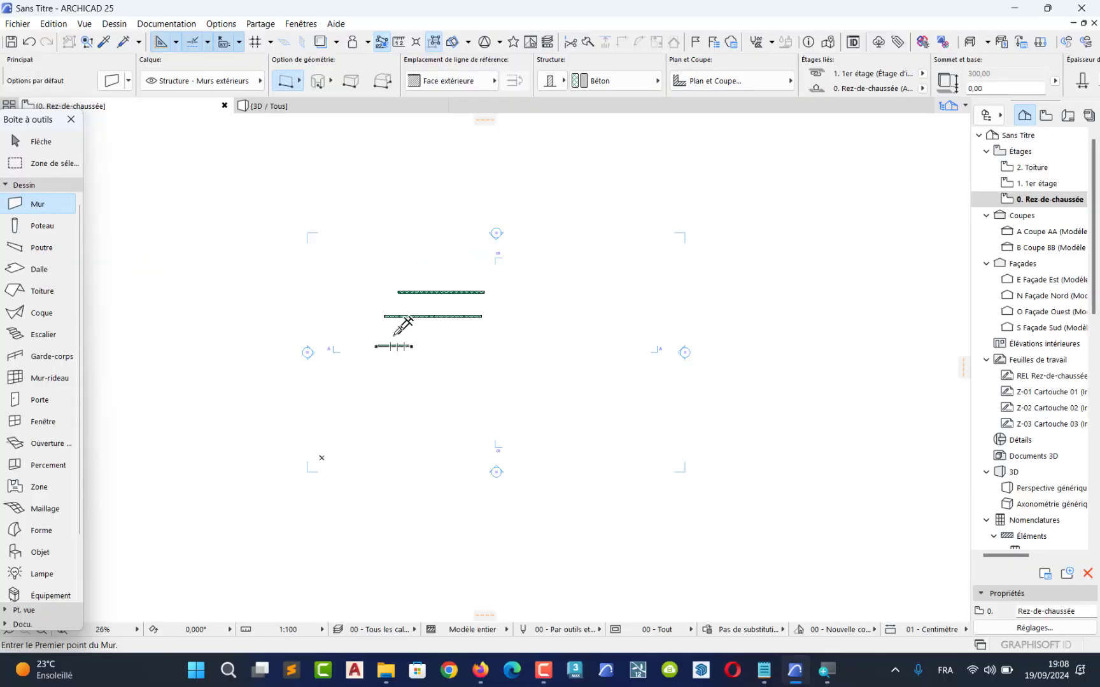
left_click(395, 331, "alt")
key("Escape")
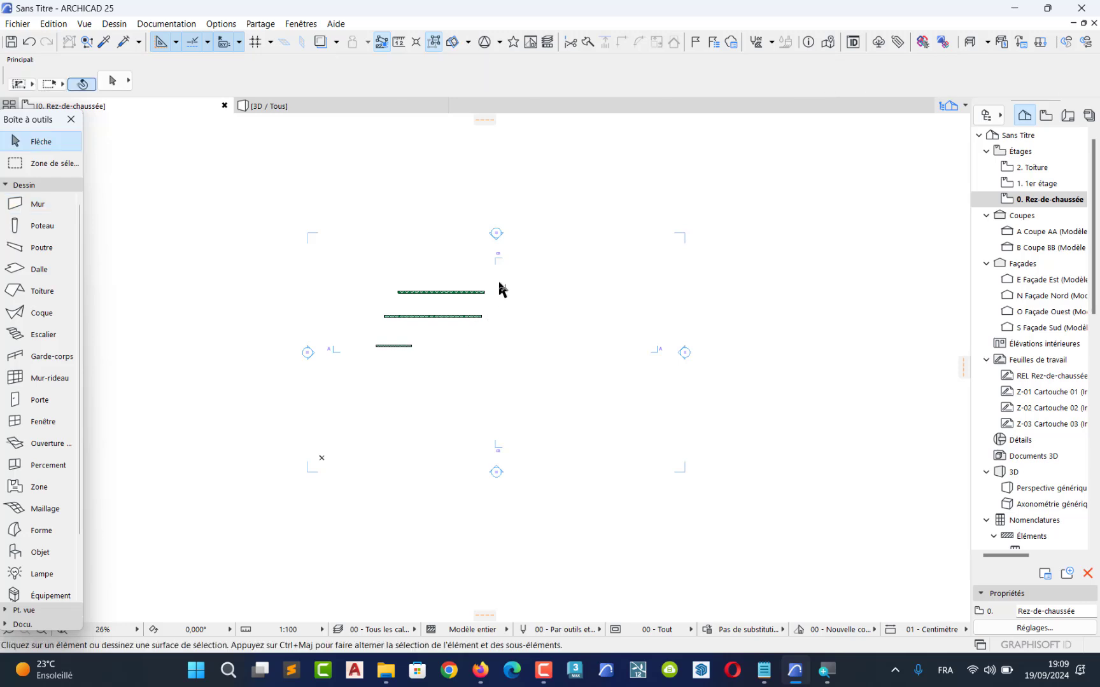
Step: Delete the three horizontal practice walls from the plan
left_click_drag(500, 279, 370, 363)
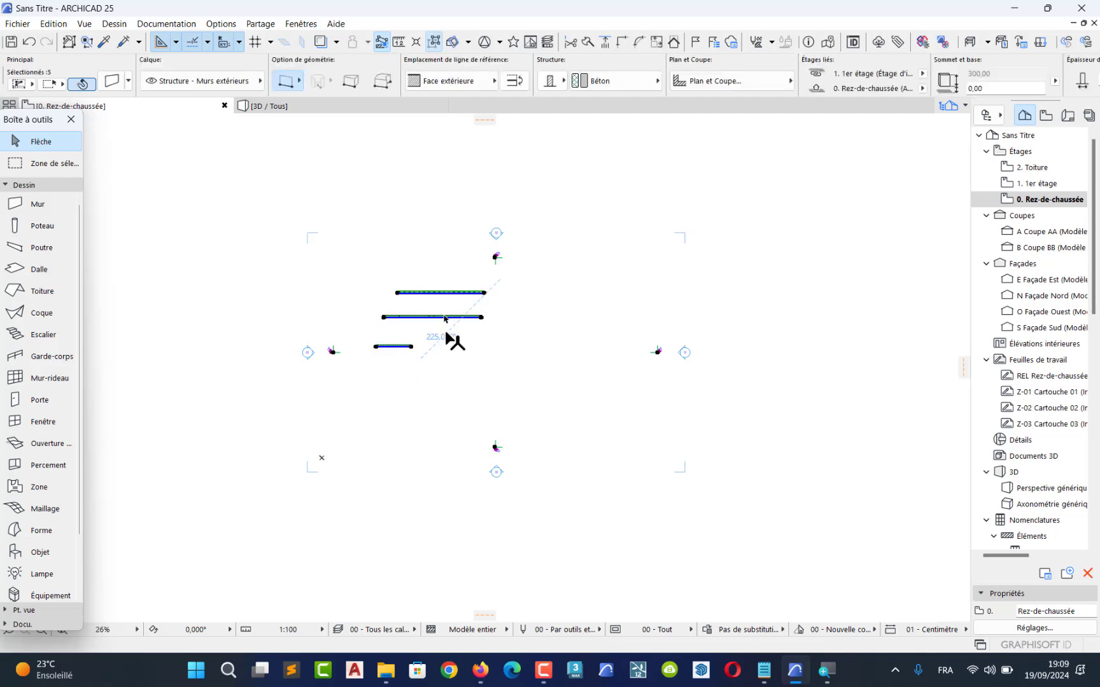
key("Escape")
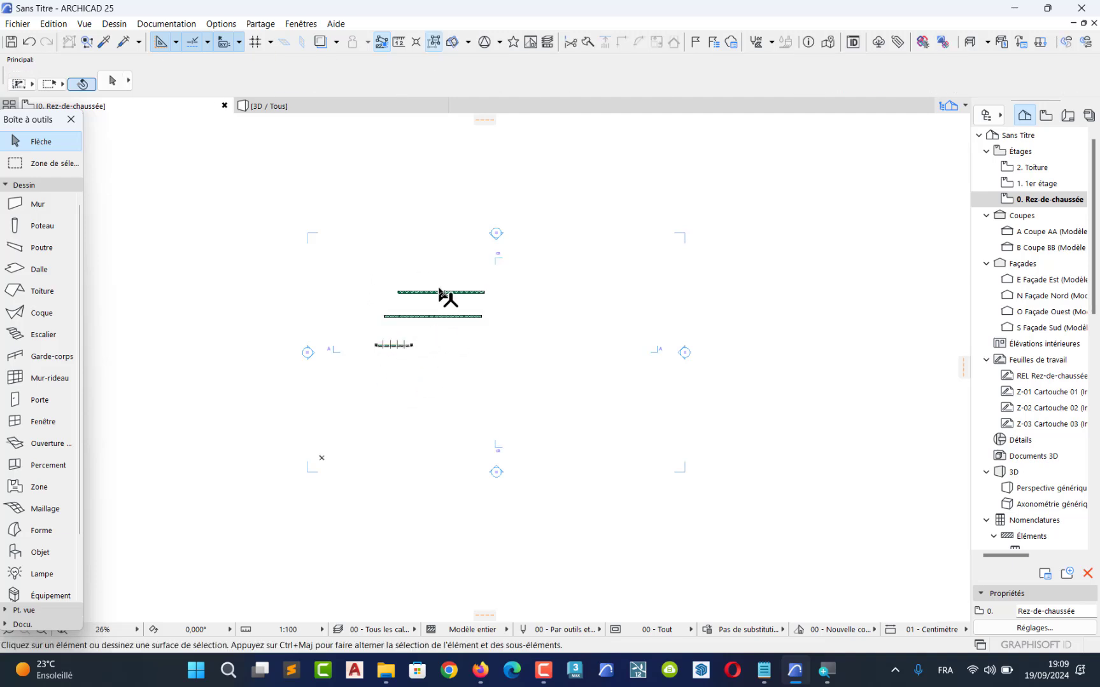
left_click(421, 299)
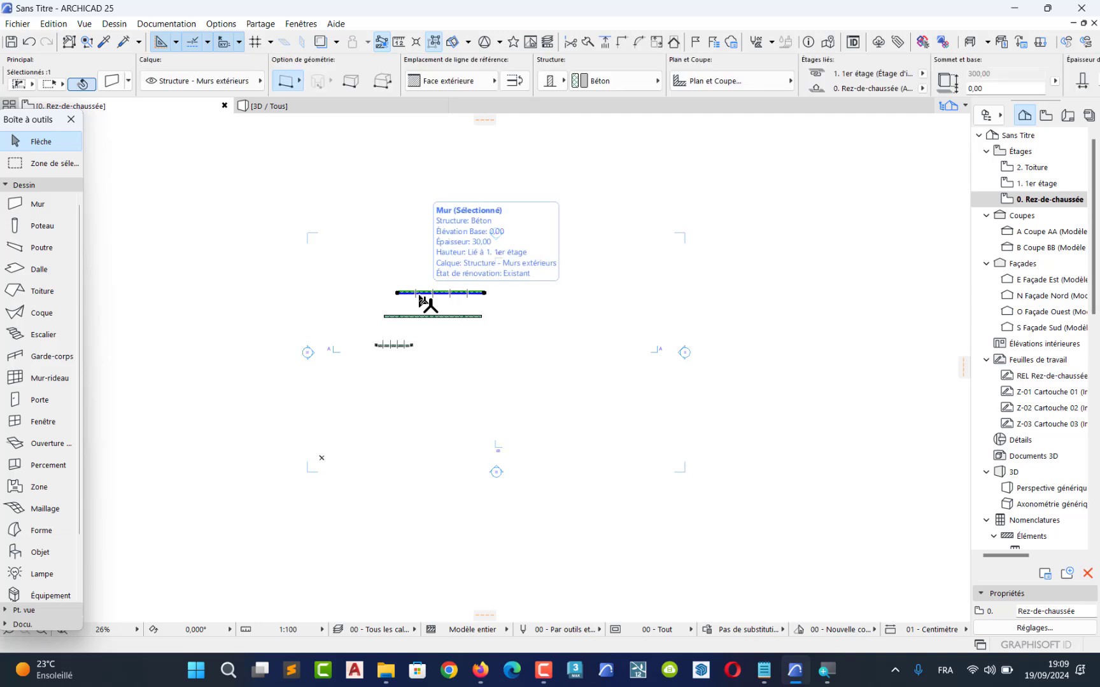
key("Delete")
left_click(420, 317)
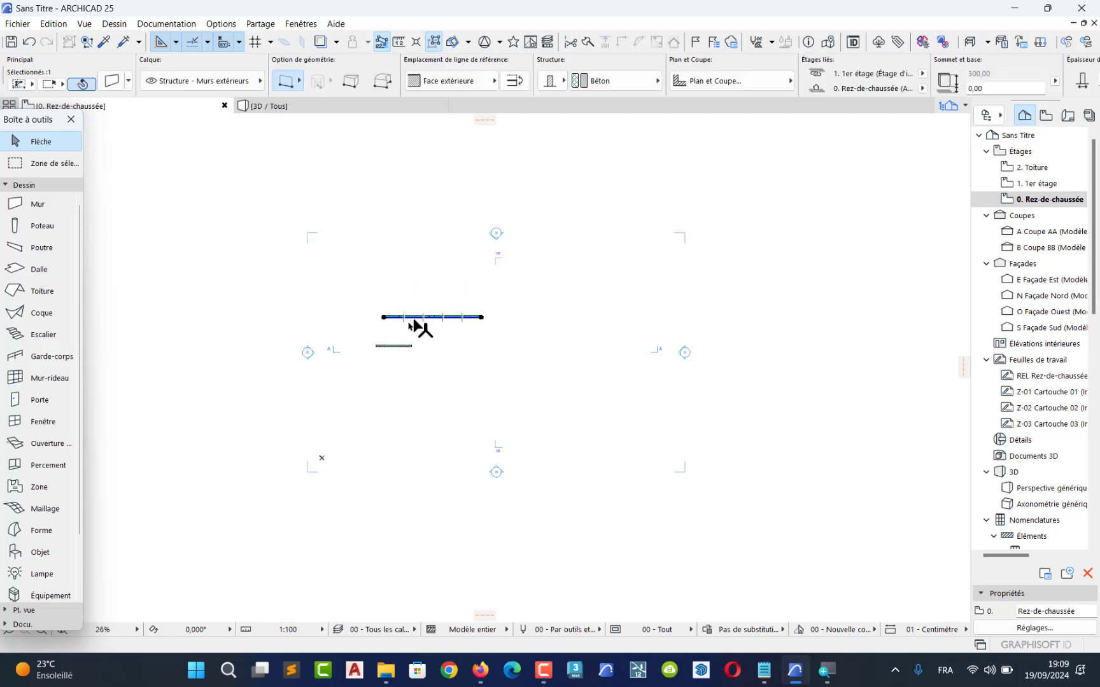
key("Delete")
left_click(401, 346)
key("Delete")
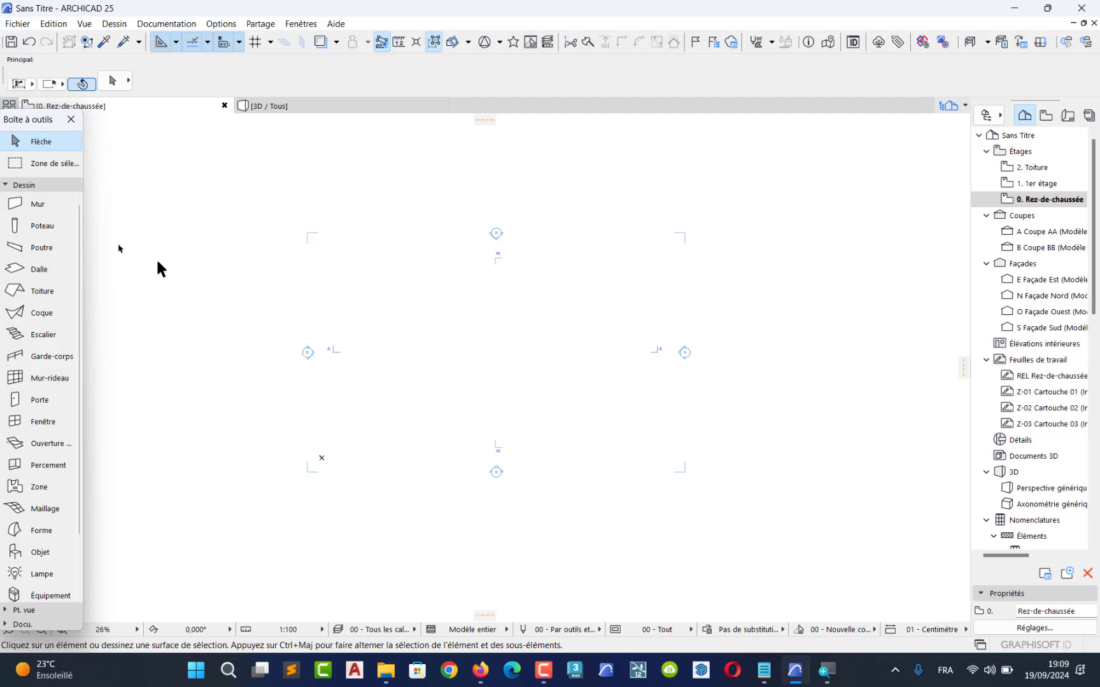
Step: With the chained geometry method, draw the first wall segment 1000 cm long at an angle of 0°
left_click(41, 210)
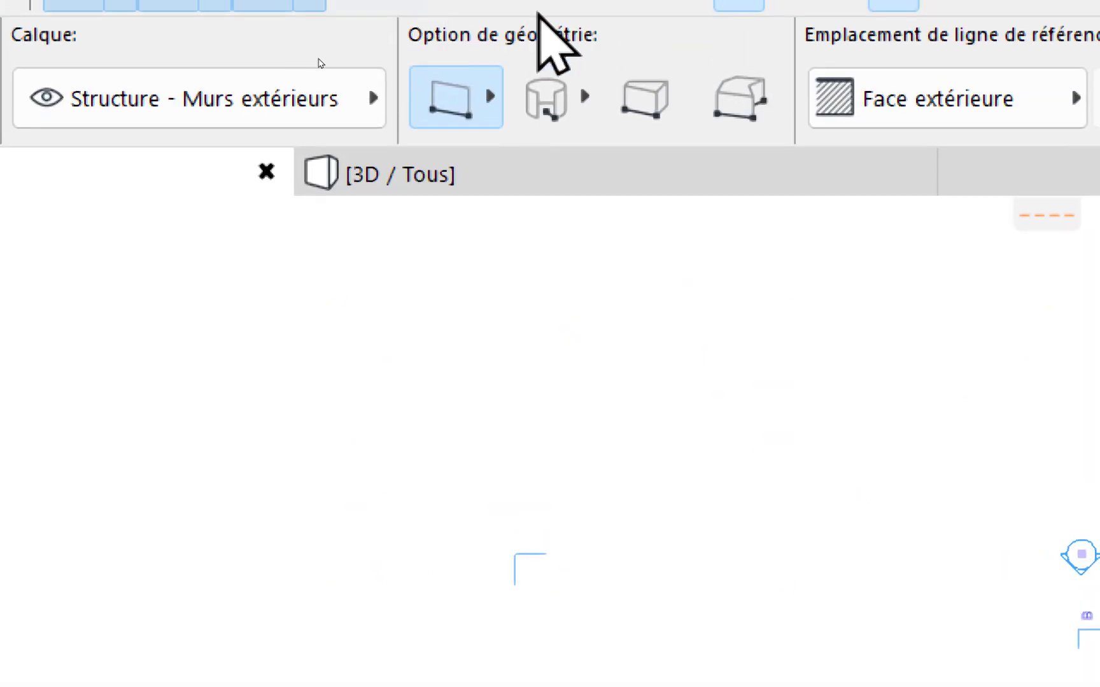
left_click(298, 79)
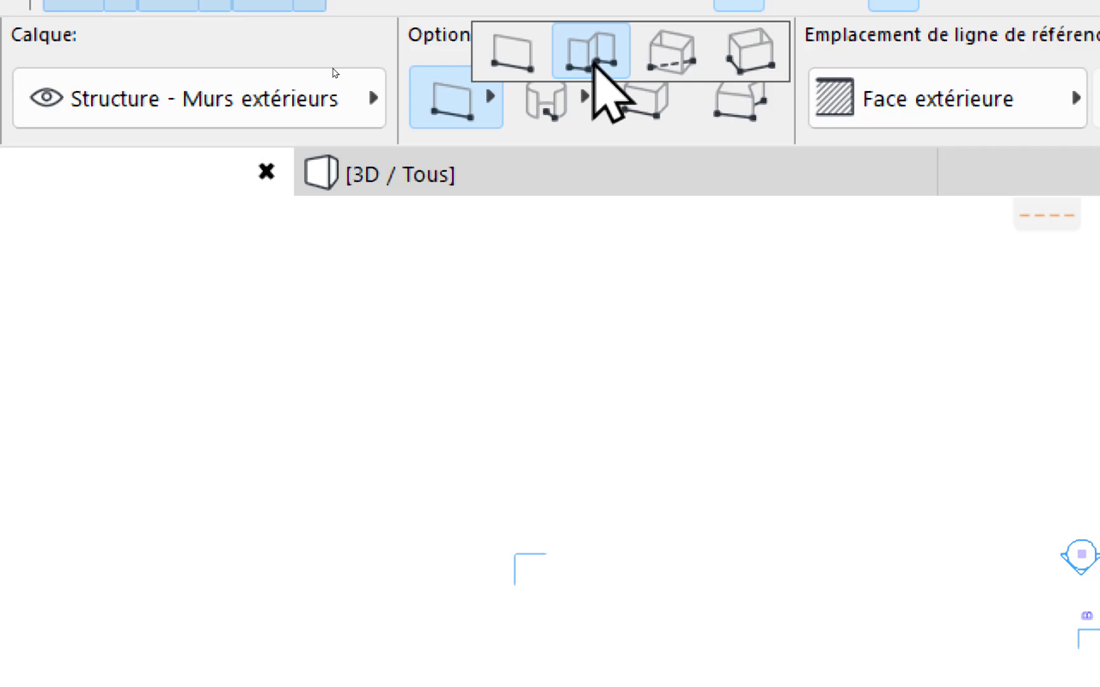
left_click(592, 58)
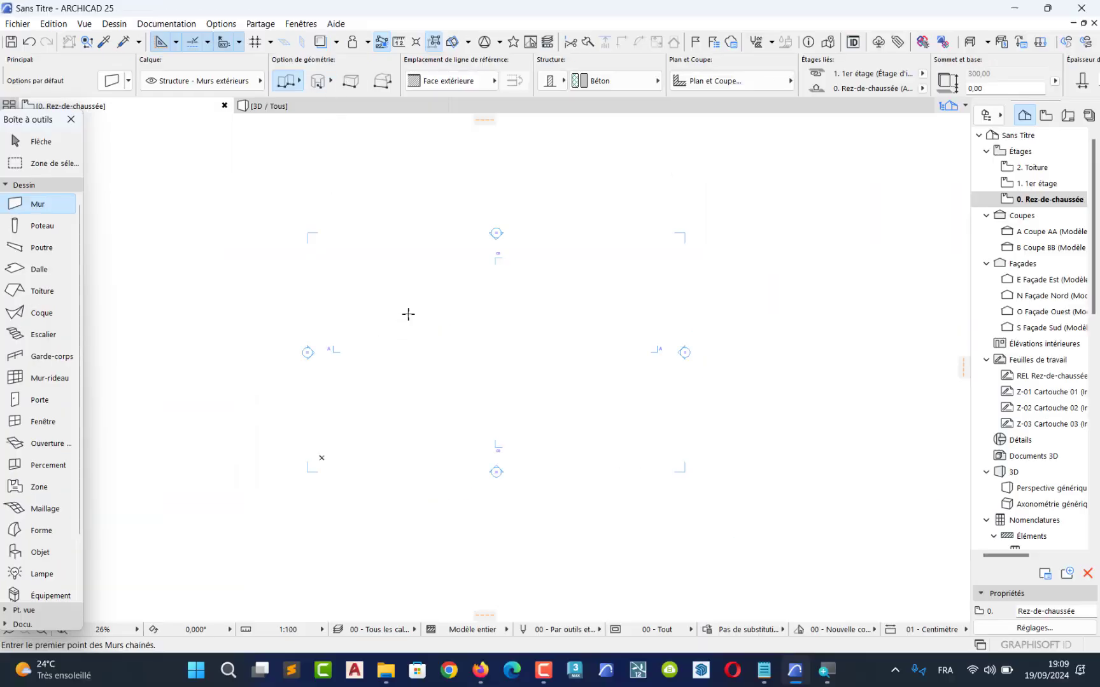
left_click(383, 290)
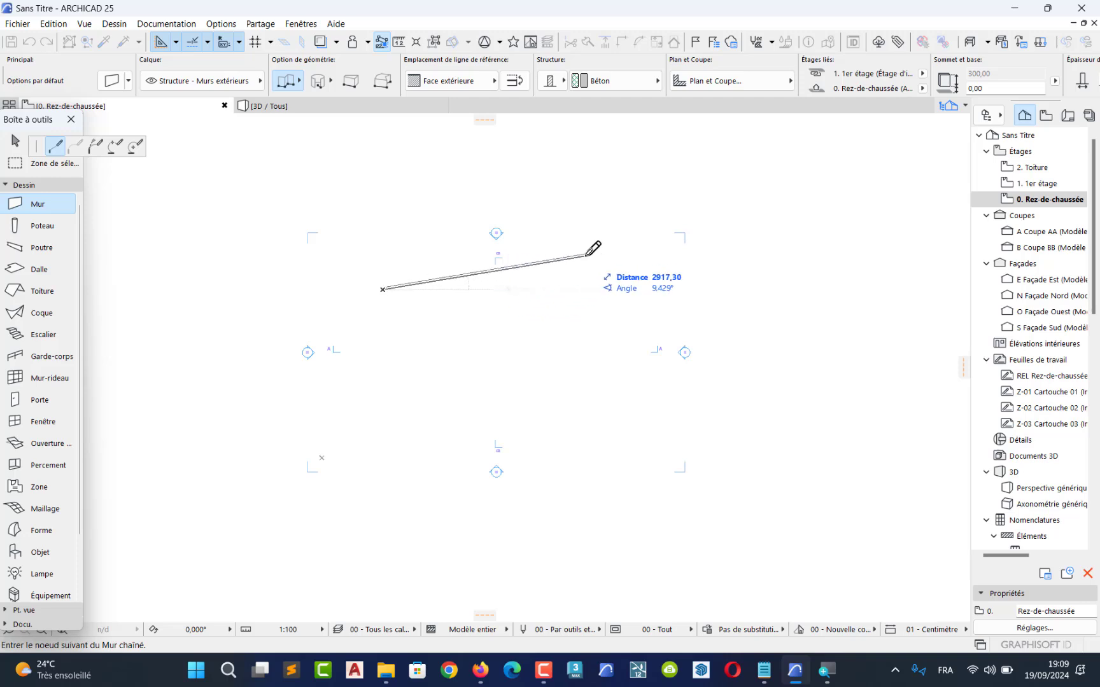
key("Tab")
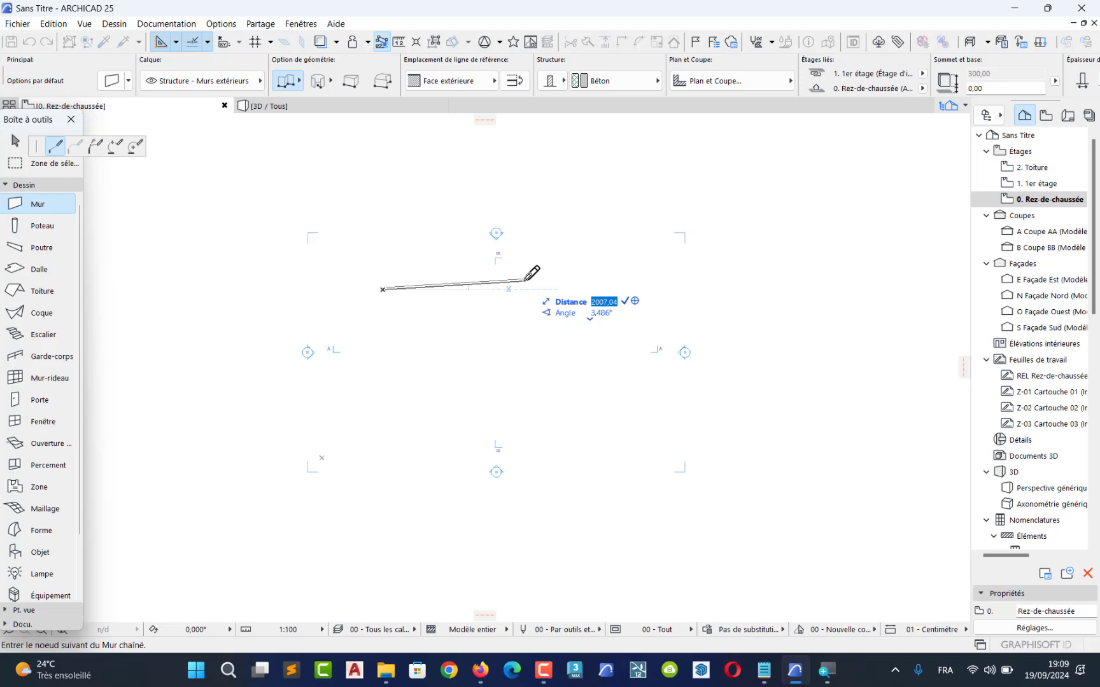
type("1000")
key("Tab")
type("0")
key("Return")
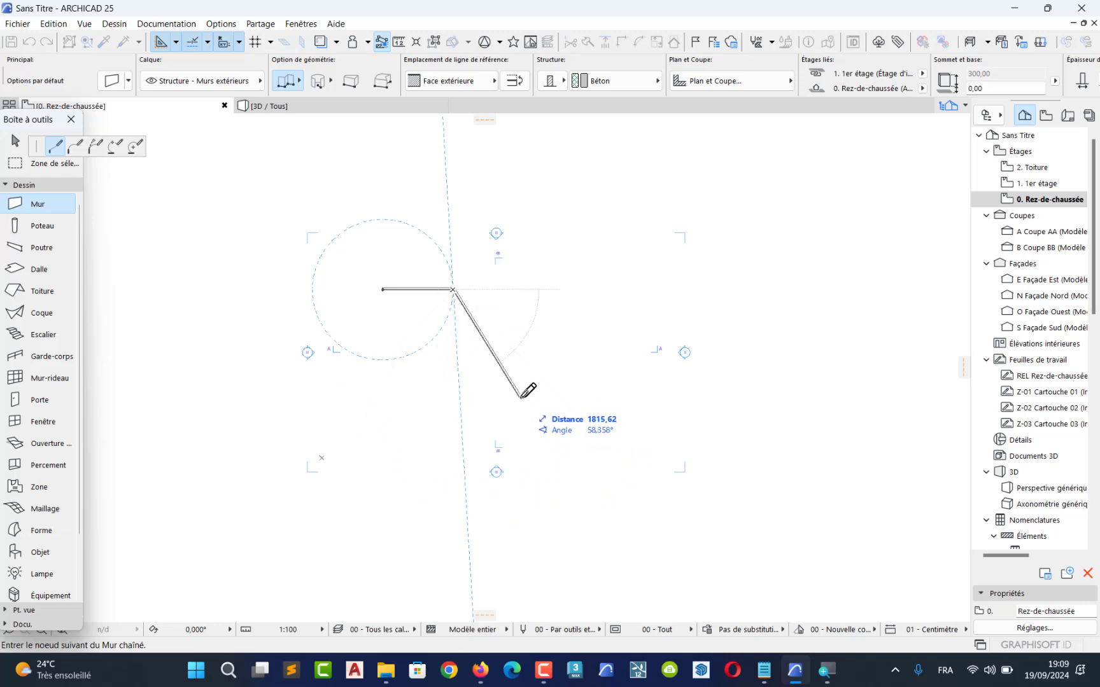
Step: Add a second segment running down from the first wall's right end, 600 cm long at an angle of 90°
key("Tab")
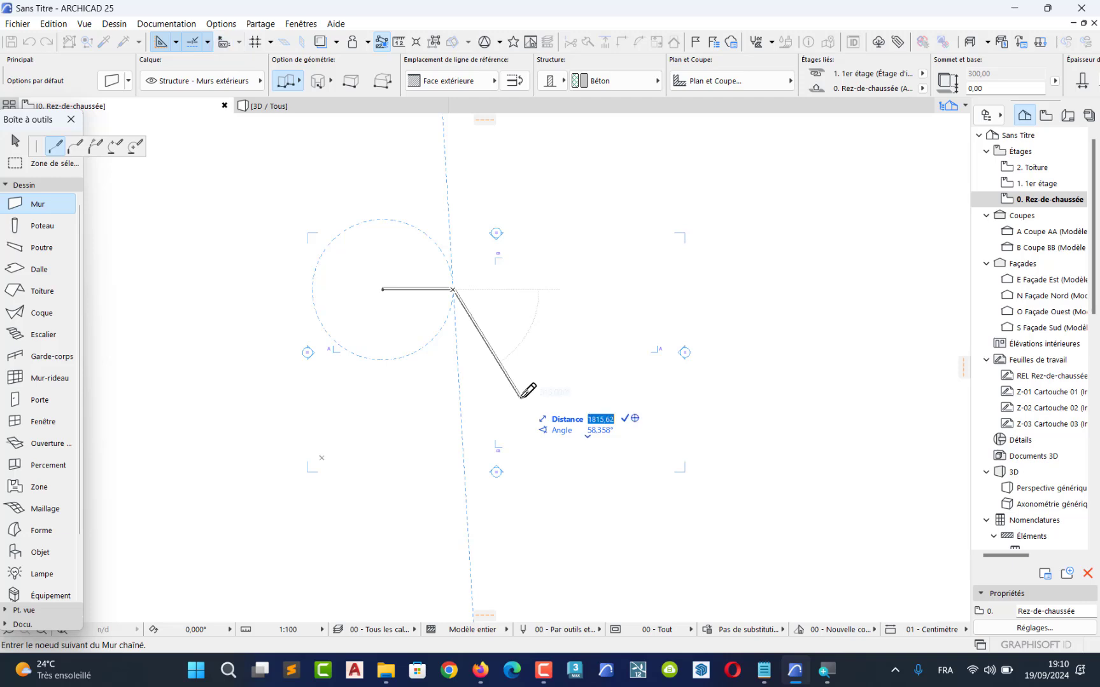
type("600")
key("Tab")
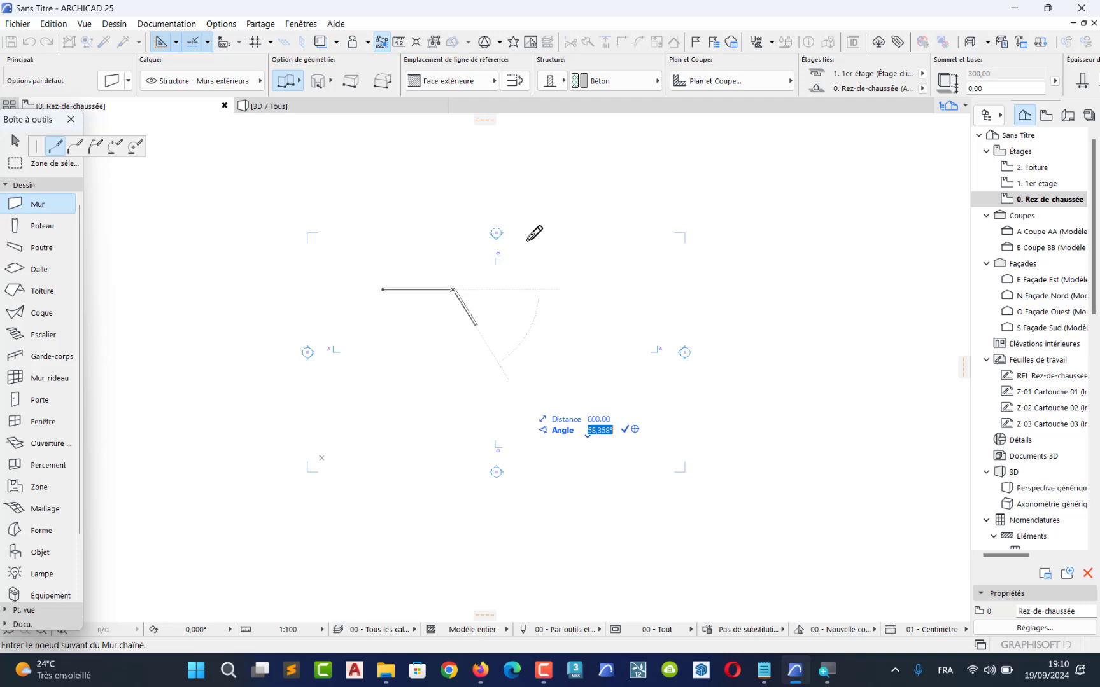
type("90")
left_click(454, 331)
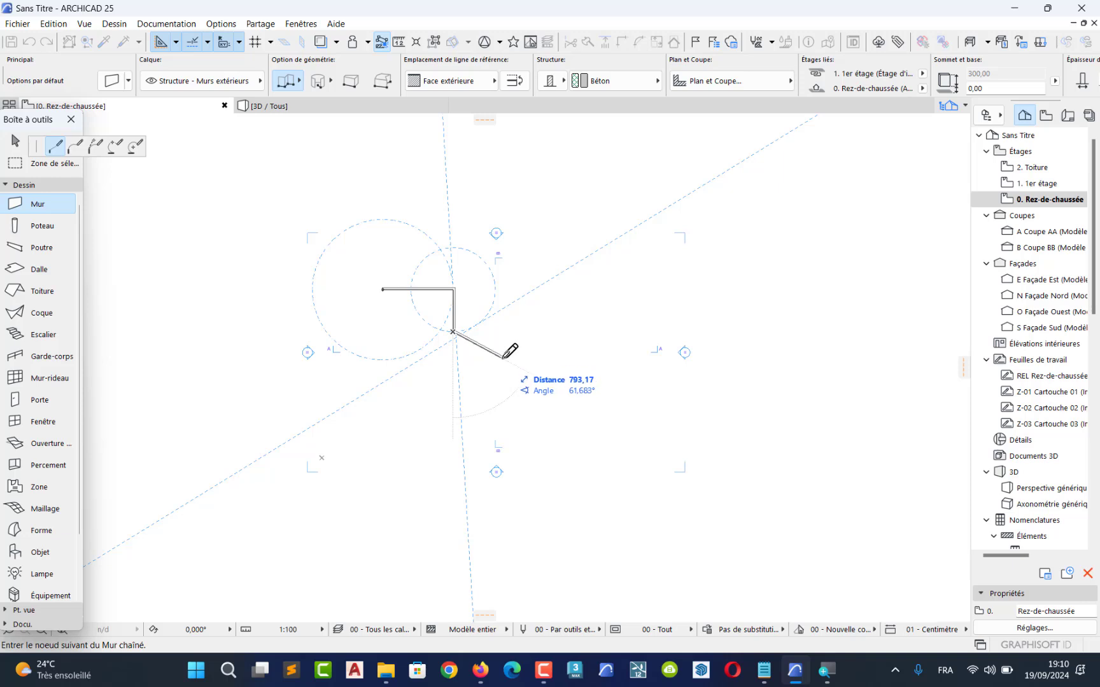
scroll(468, 328, "up", 5)
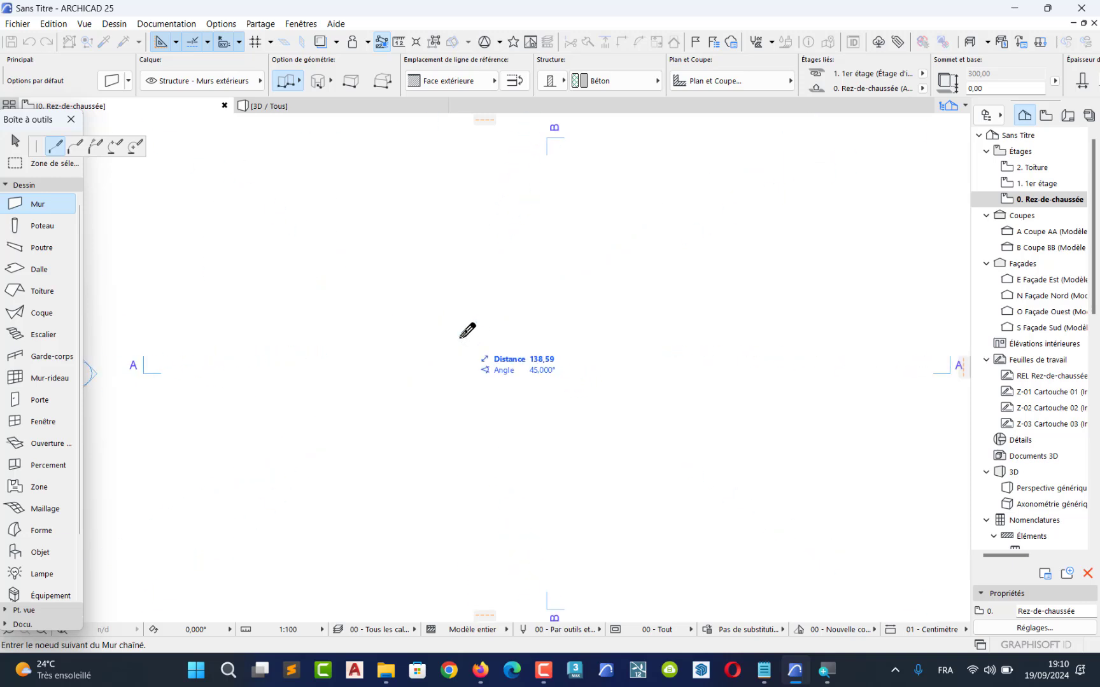
left_click(441, 322)
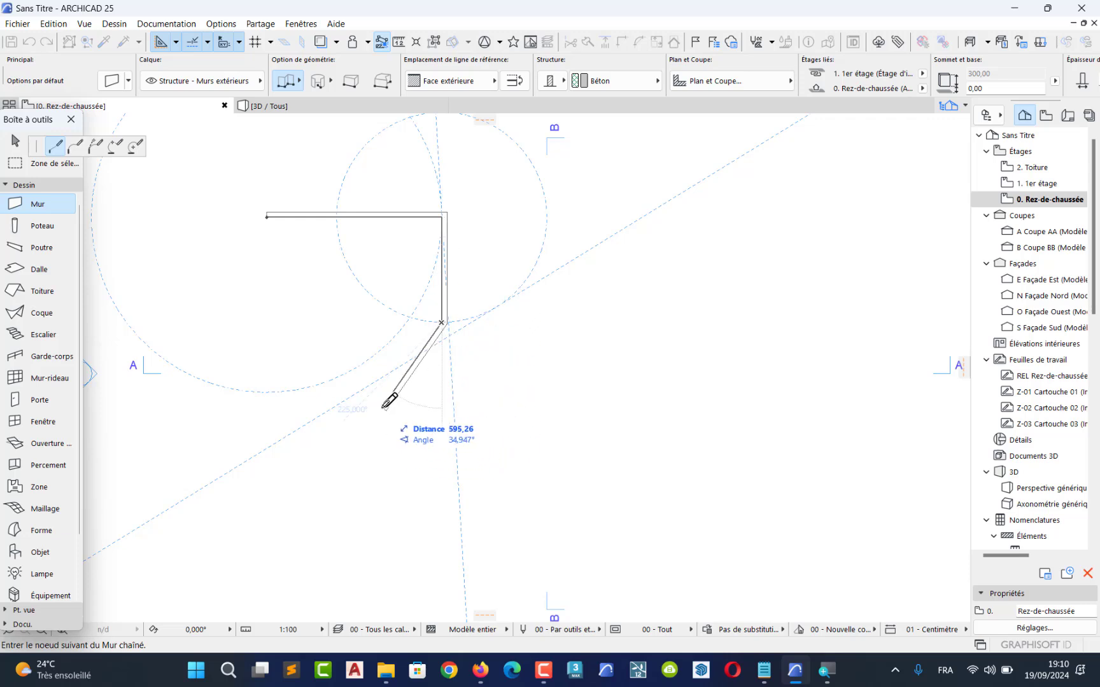
Step: Replace the downward segment with one running up from the first wall's right end, 600 cm long at an angle of 90°
key("BackSpace")
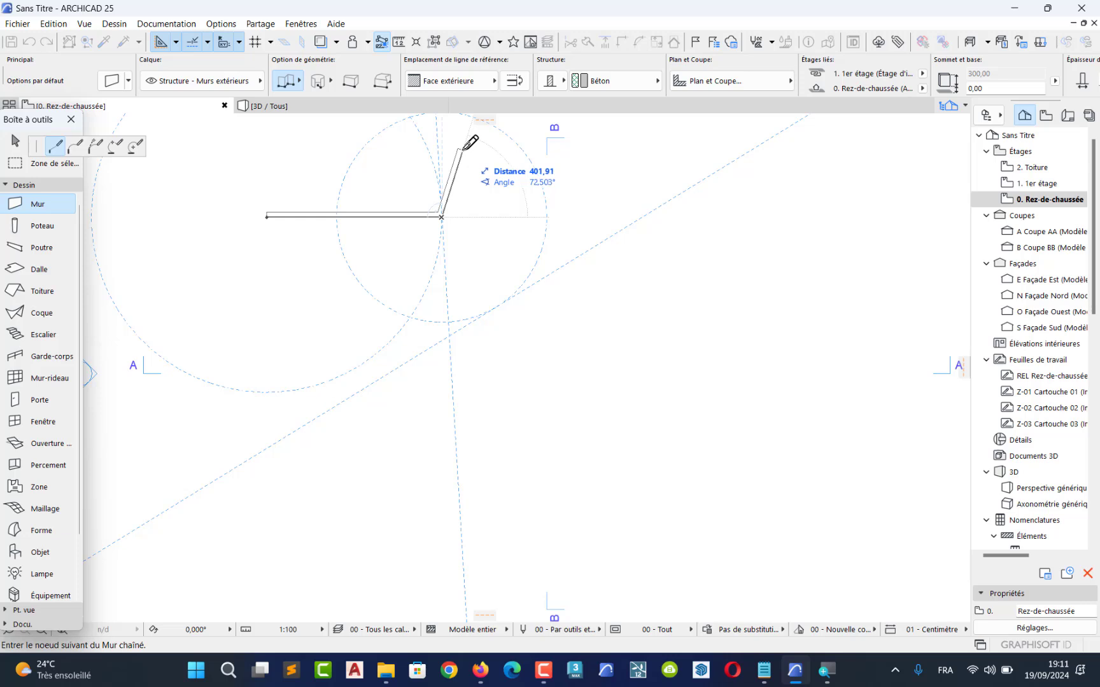
type("600")
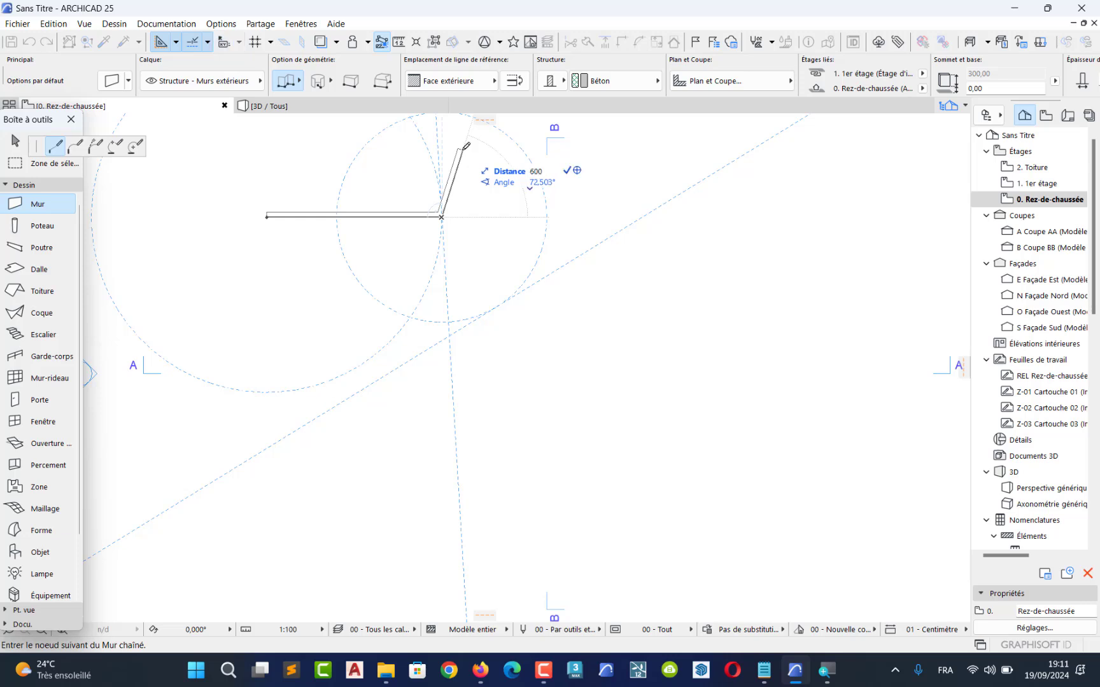
key("Tab")
type("90")
key("Return")
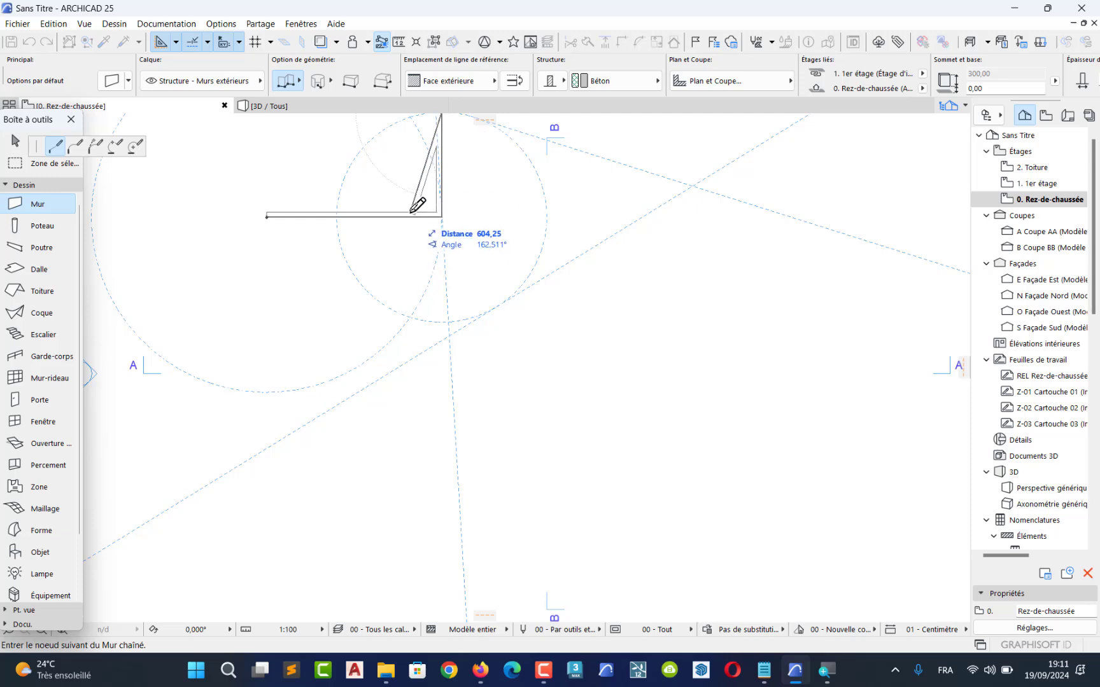
Step: Add a third segment slanting up and left from the vertical wall's top end, 600 cm long at an angle of 45°
middle_click_drag(422, 218, 435, 407)
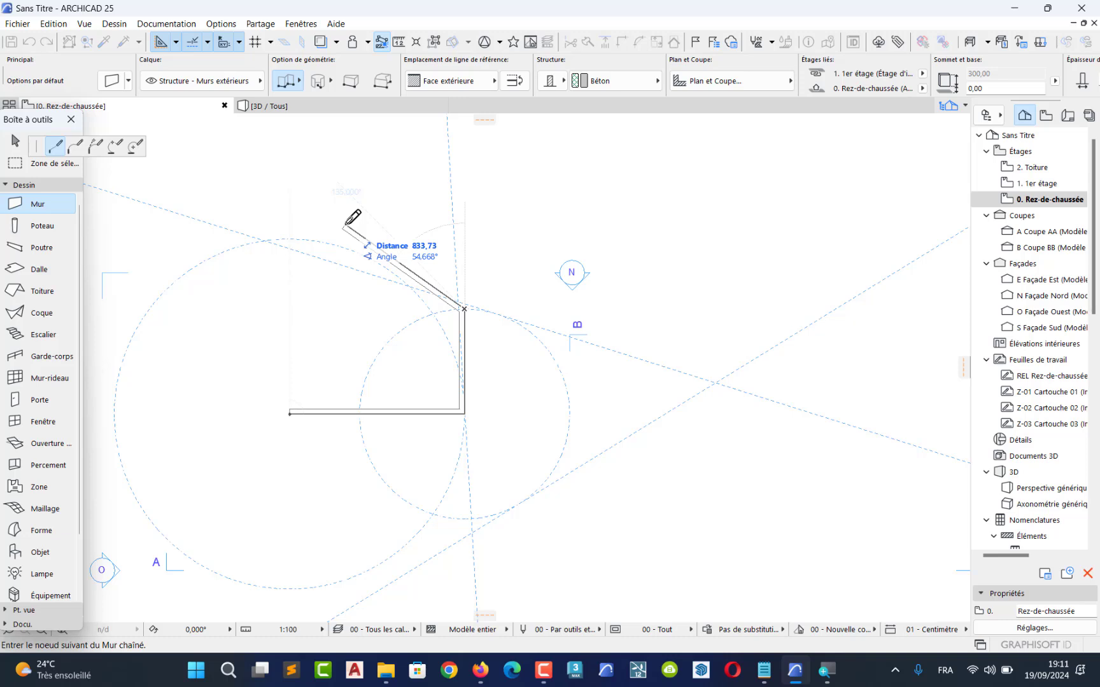
type("6")
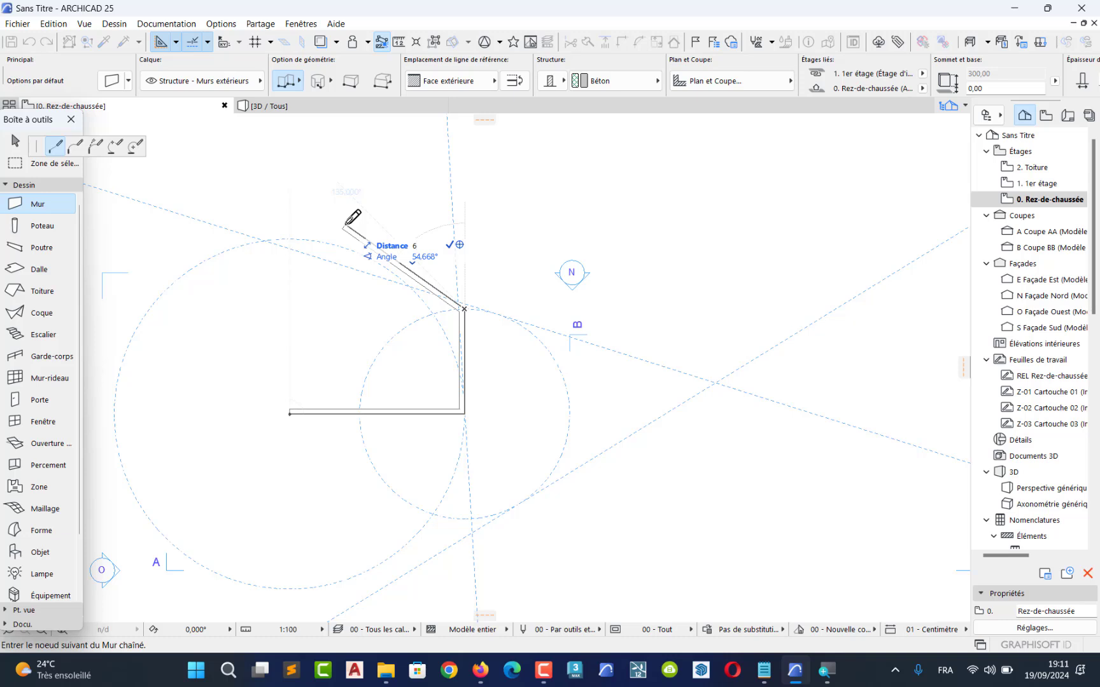
key("Tab")
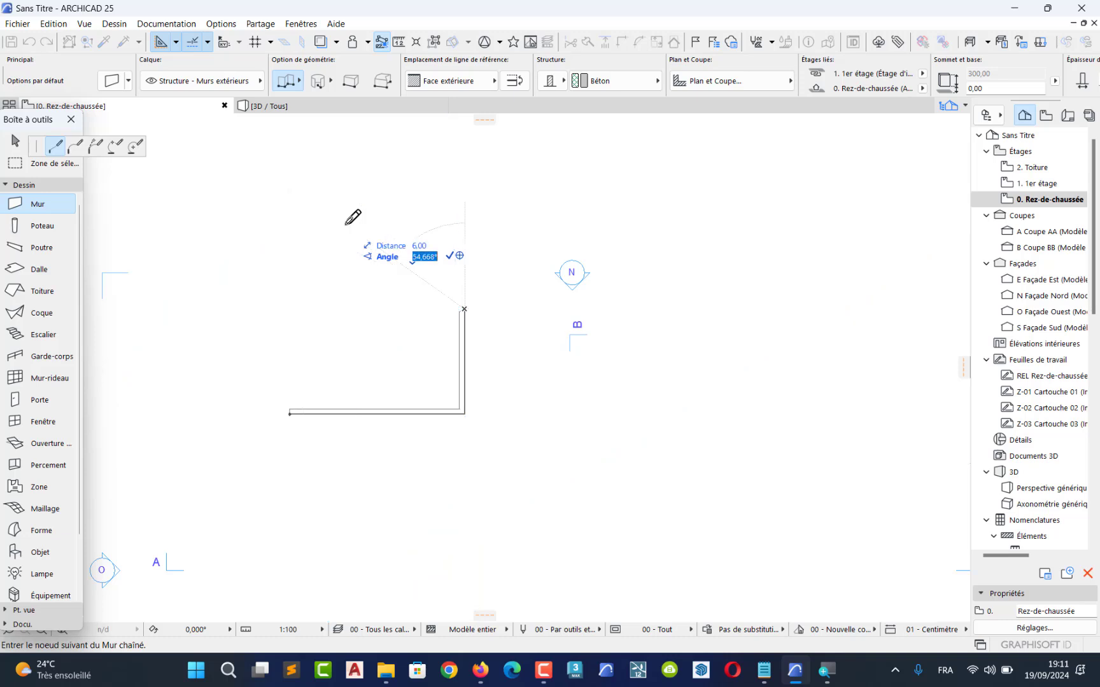
type("45")
key("Tab")
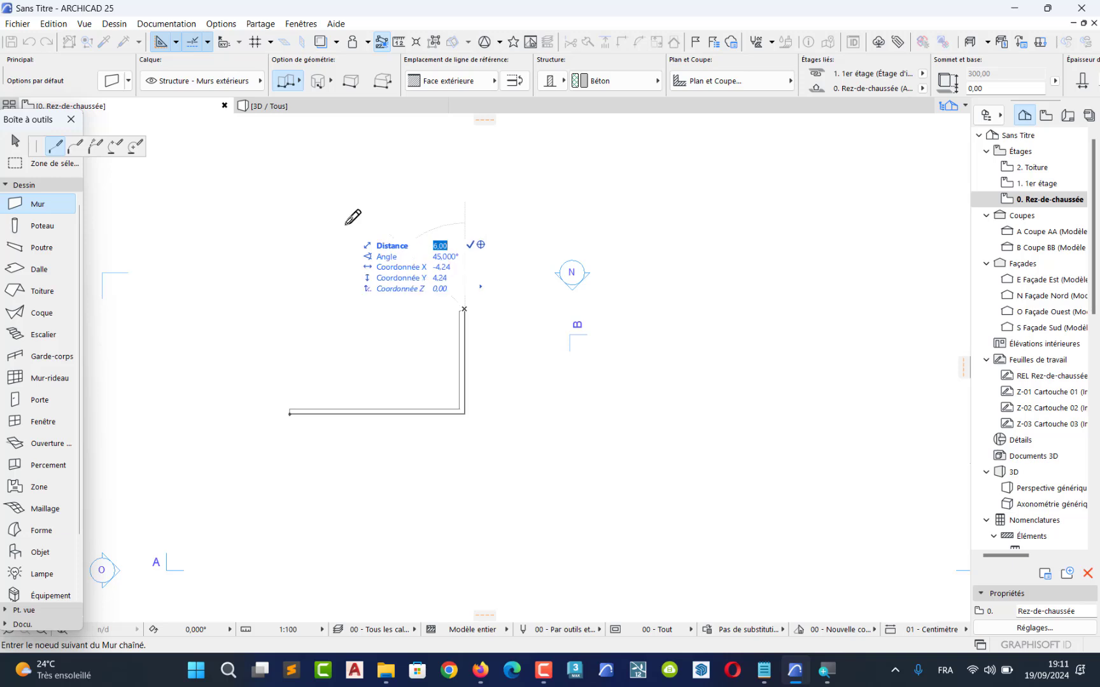
type("600")
key("Return")
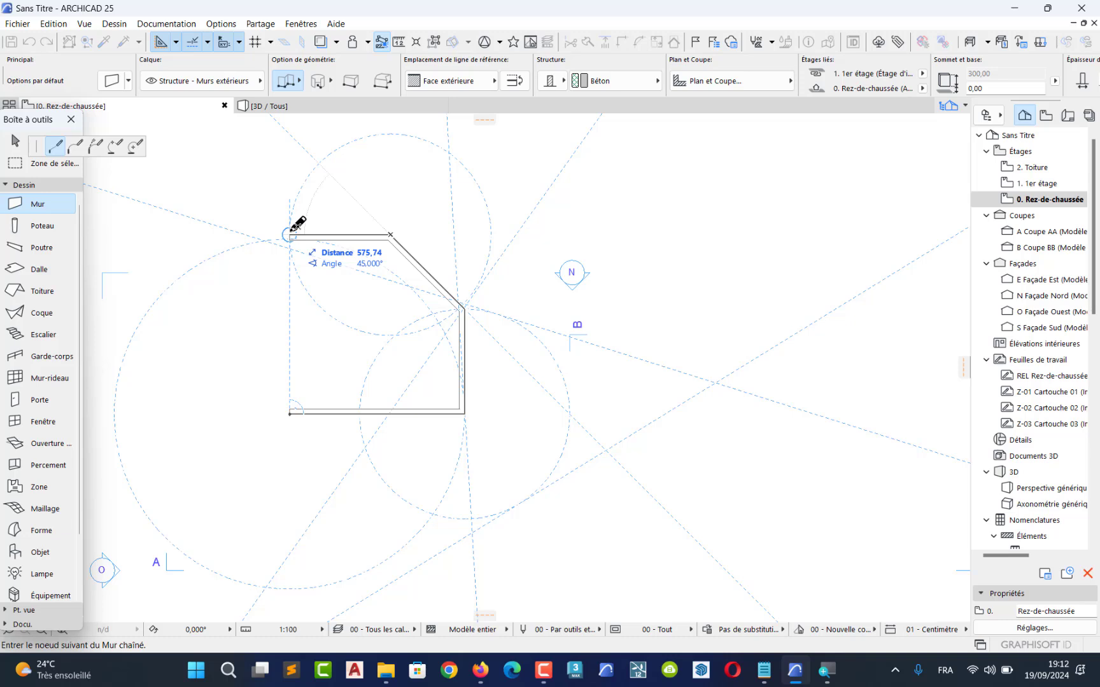
Step: Add a horizontal segment about 576 cm long, ending directly above the chain's start point, and close the wall outline at that start point
left_click(288, 235)
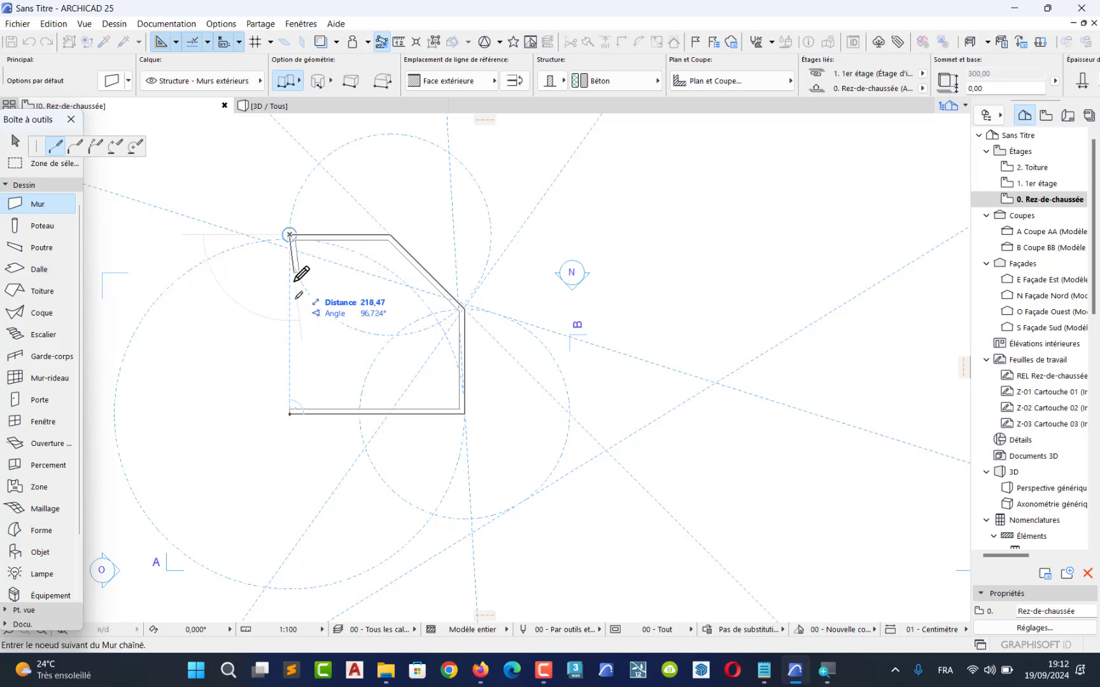
left_click(290, 411)
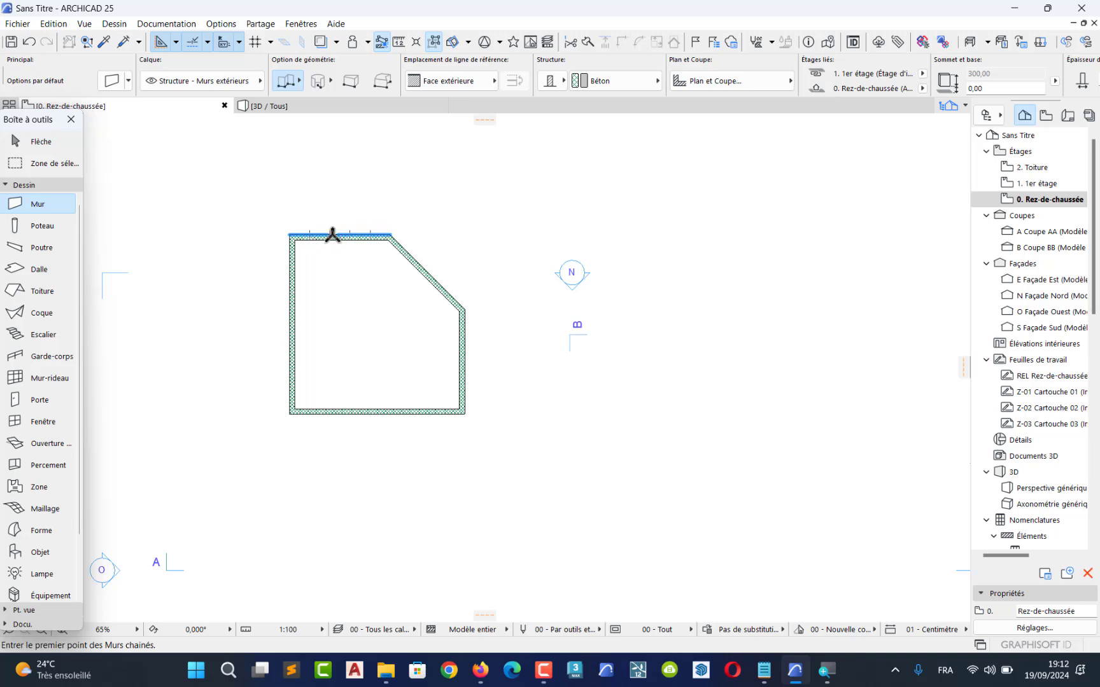
Step: Show the closed wall outline in the 3D perspective and examine it from above, with the toolbox moved slightly inward
key("F3")
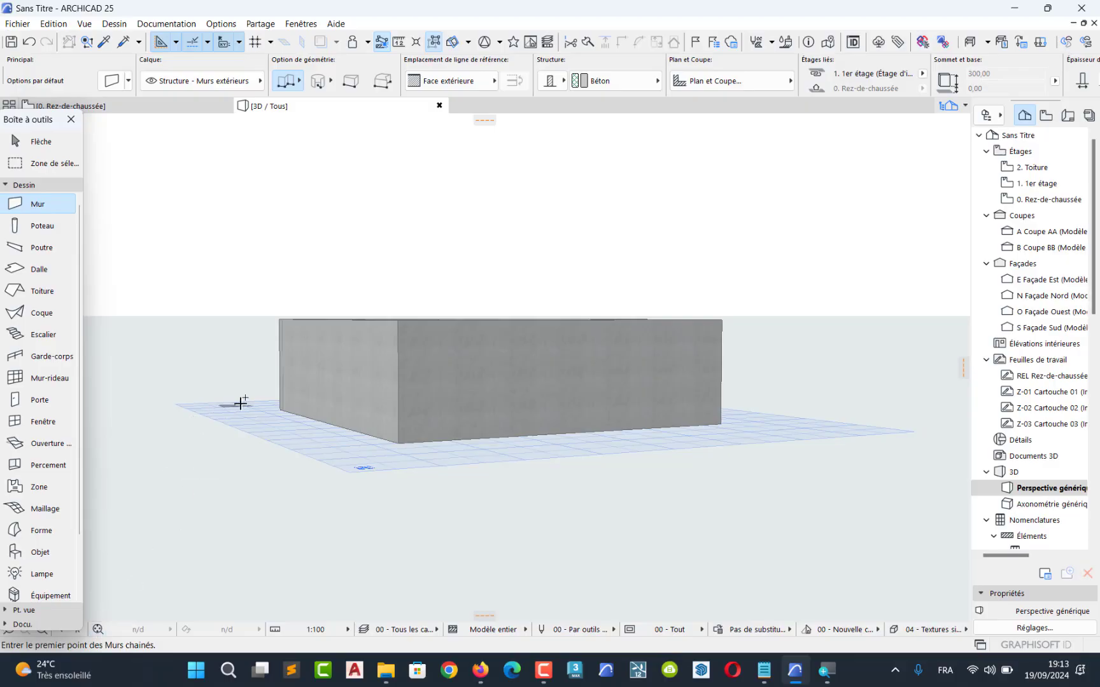
middle_click_drag(320, 381, 318, 386)
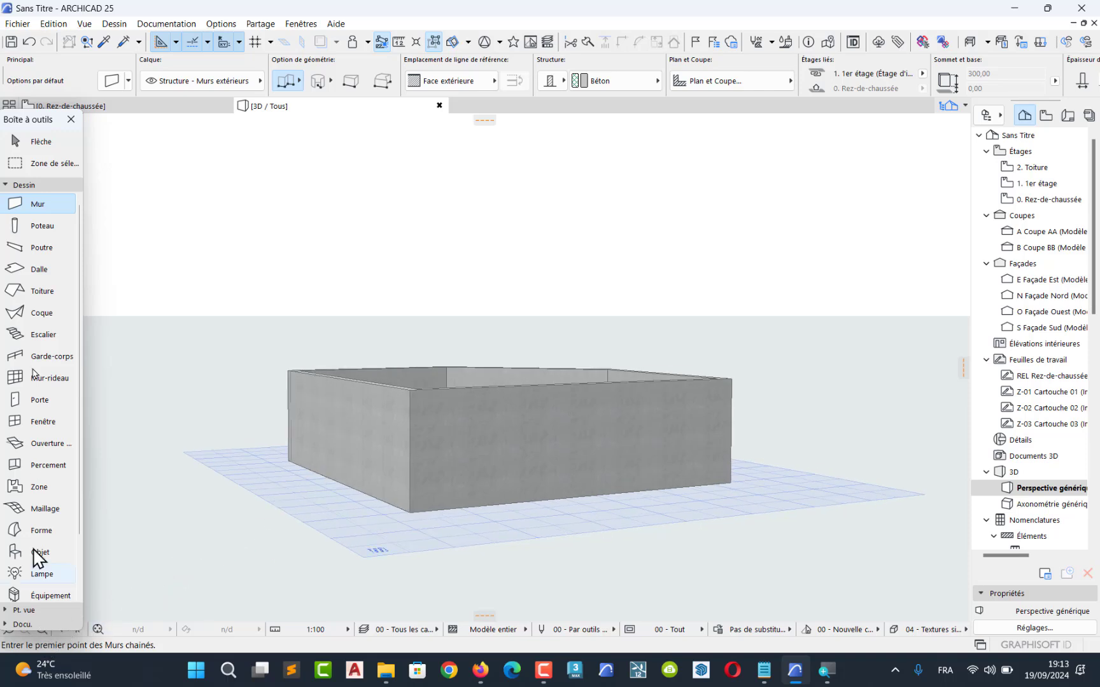
left_click_drag(10, 122, 76, 131)
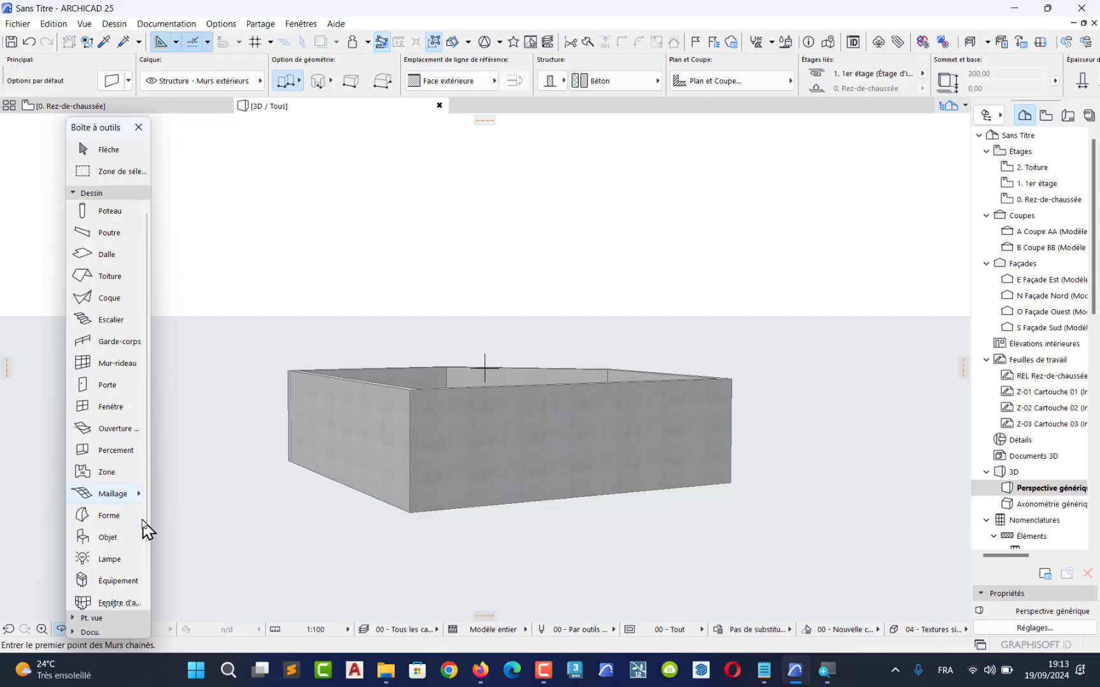
left_click_drag(402, 416, 655, 465)
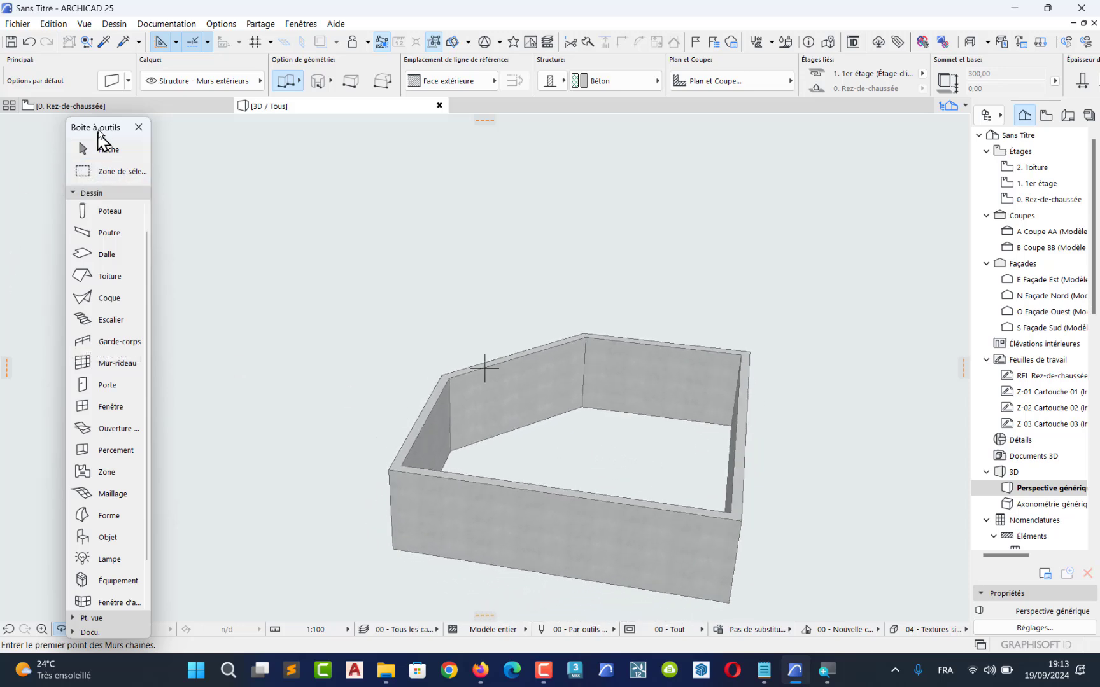